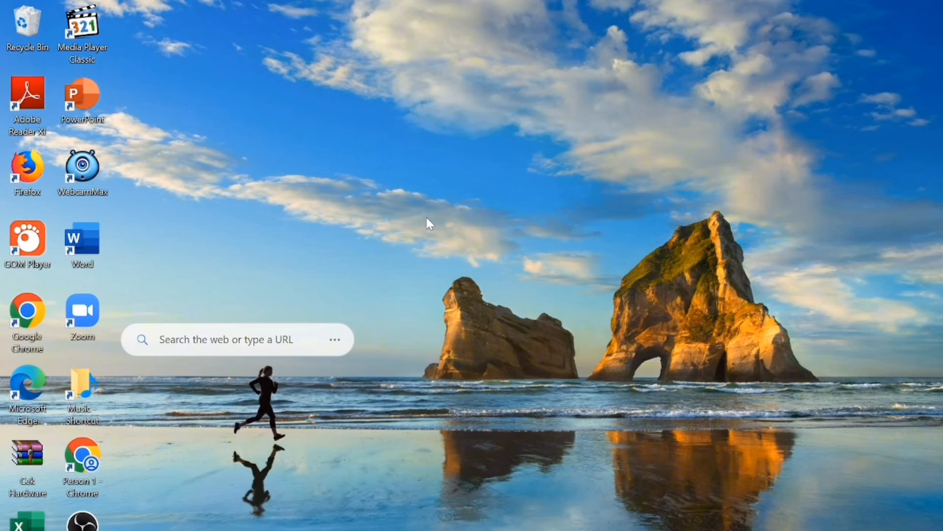
# Step: Switch to the "Untitled form (Responses)" Google Sheets window in Chrome
pyautogui.moveTo(450, 530)
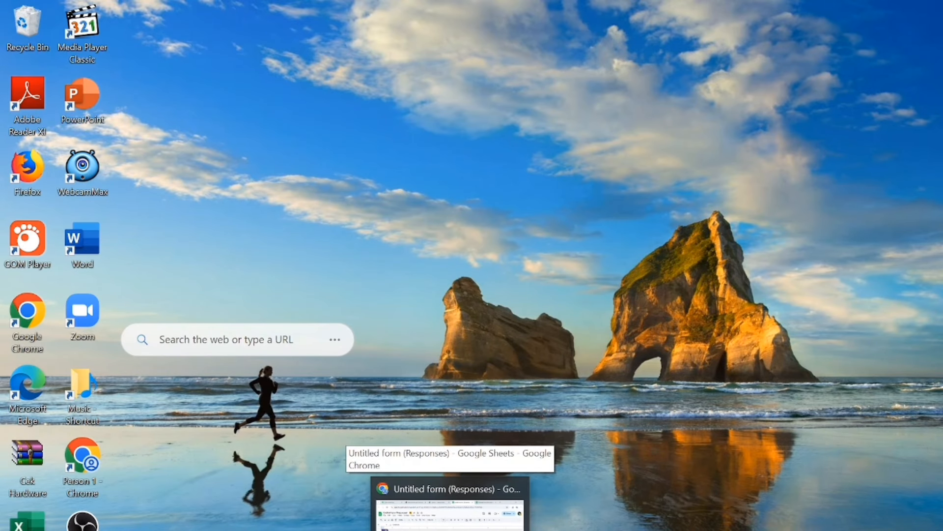
pyautogui.click(450, 506)
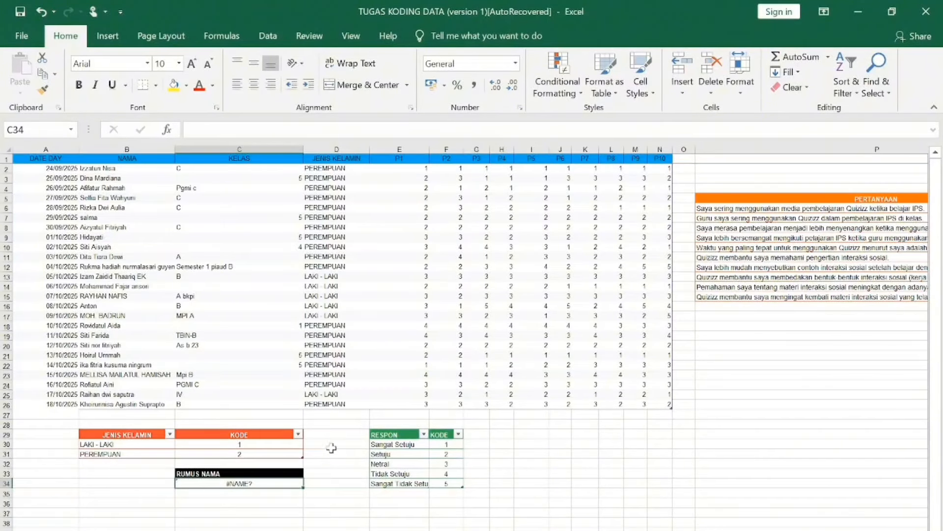
pyautogui.click(319, 159)
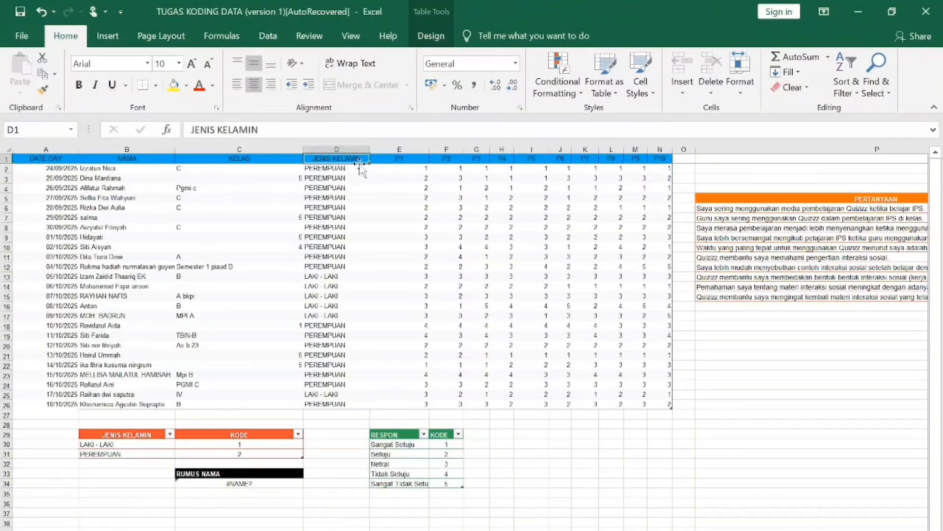
pyautogui.click(347, 169)
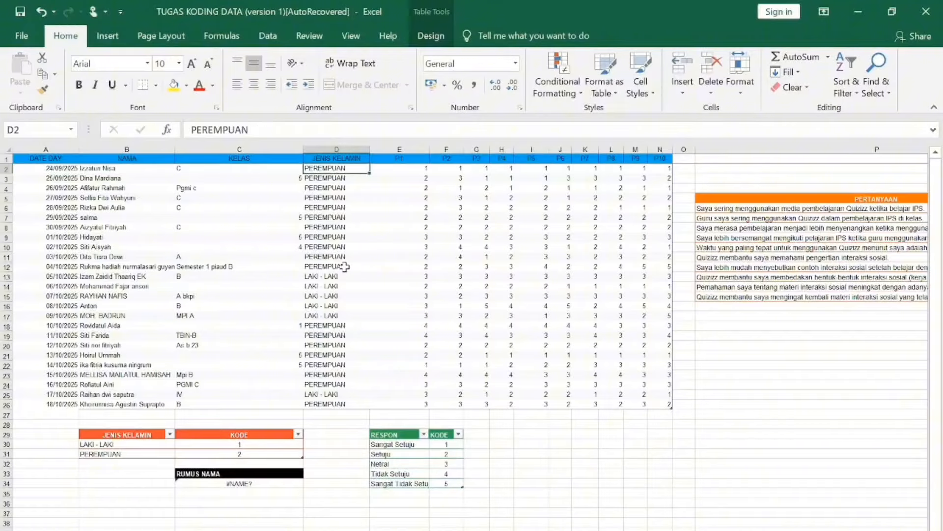
pyautogui.click(341, 158)
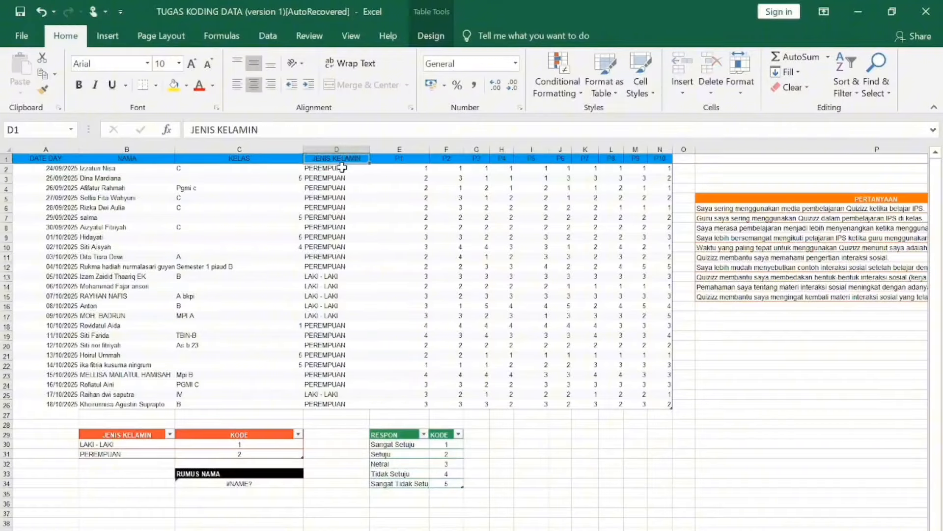
pyautogui.click(342, 168)
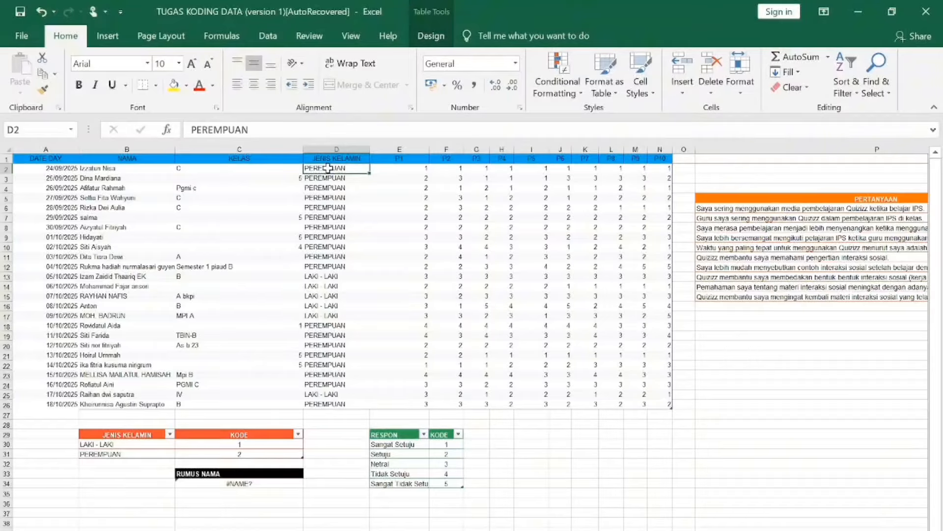
# Step: Replace every "LAKI - LAKI" entry with 1 in the JENIS KELAMIN cells D2:D26
pyautogui.moveTo(330, 168); pyautogui.dragTo(352, 415)
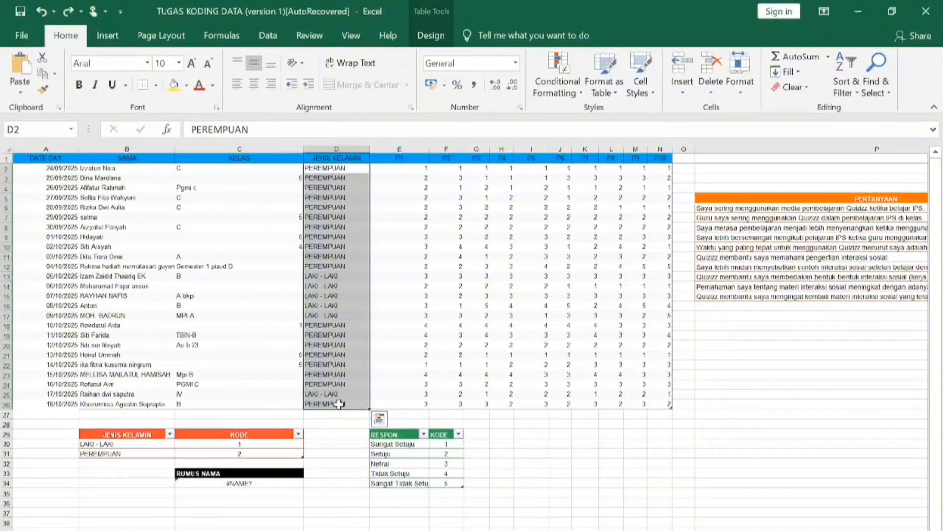
pyautogui.hotkey('ctrl', 'f')
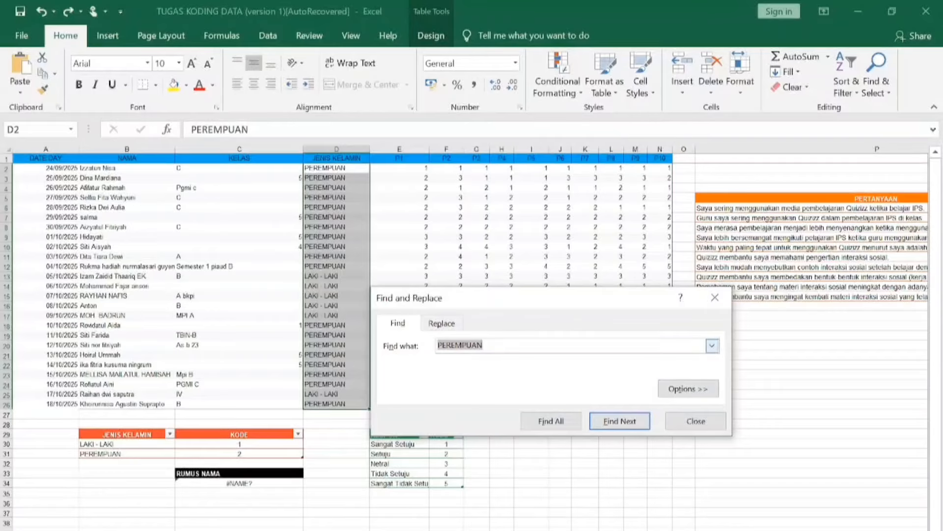
pyautogui.click(442, 324)
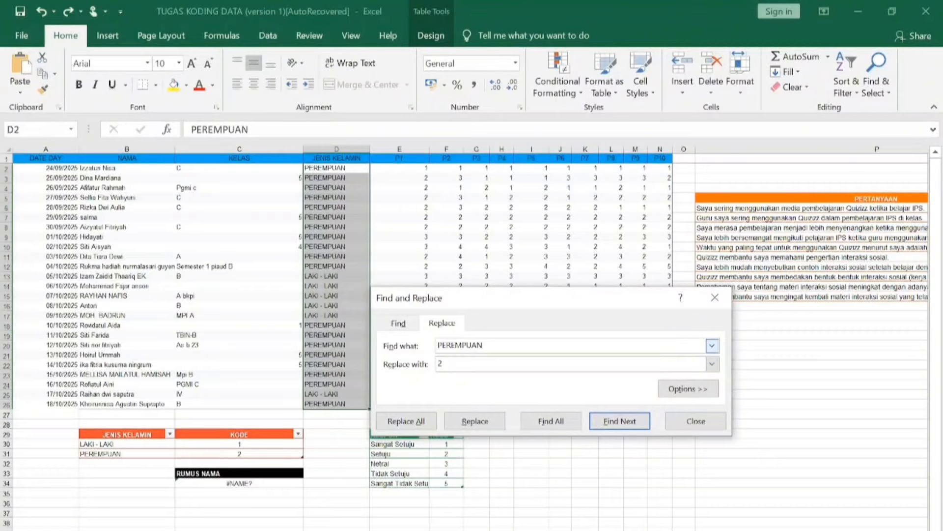
pyautogui.press('BackSpace')
pyautogui.press('BackSpace')
pyautogui.press('BackSpace')
pyautogui.press('BackSpace')
pyautogui.press('BackSpace')
pyautogui.press('BackSpace')
pyautogui.press('BackSpace')
pyautogui.press('BackSpace')
pyautogui.click(414, 428)
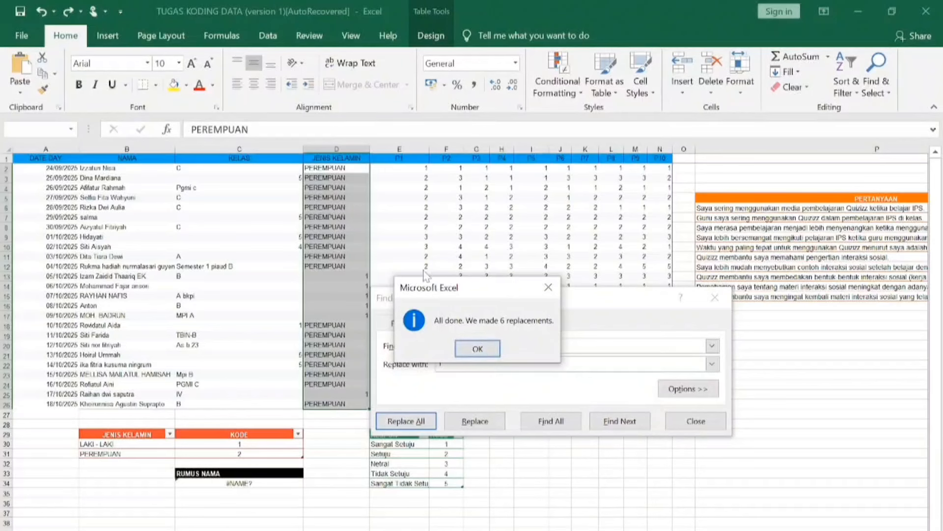
pyautogui.click(484, 352)
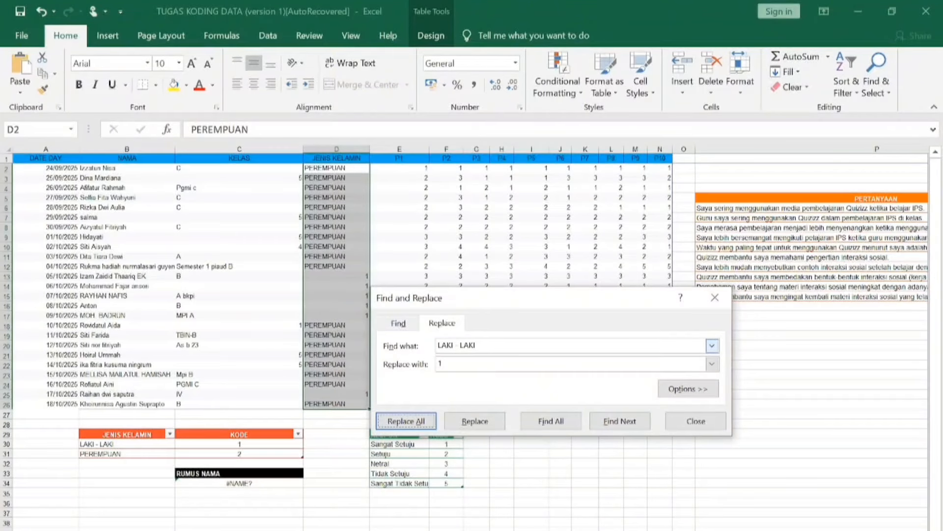
# Step: Replace every "PEREMPUAN" entry with 2 in the JENIS KELAMIN cells D2:D26, and close Find and Replace
pyautogui.click(476, 345)
pyautogui.press('BackSpace')
pyautogui.press('BackSpace')
pyautogui.press('BackSpace')
pyautogui.press('BackSpace')
pyautogui.press('BackSpace')
pyautogui.press('BackSpace')
pyautogui.press('BackSpace')
pyautogui.press('BackSpace')
pyautogui.press('BackSpace')
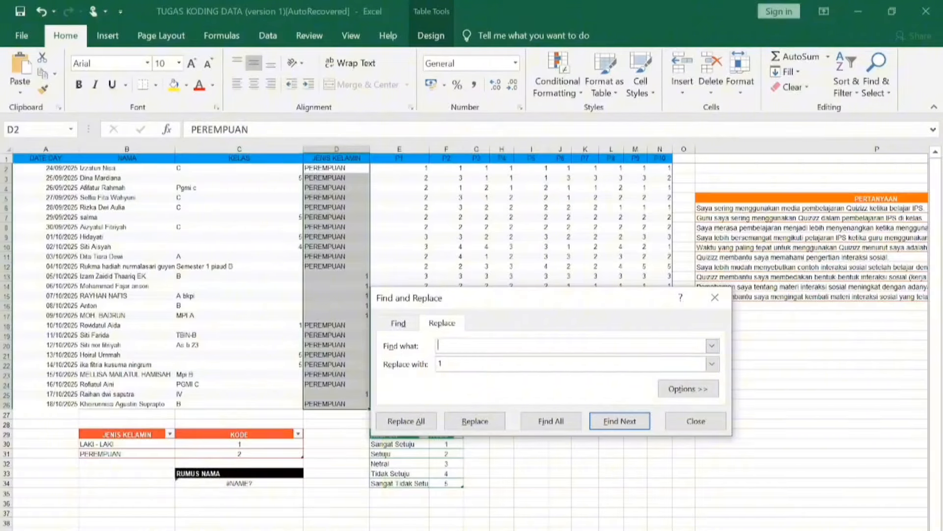
pyautogui.click(250, 130)
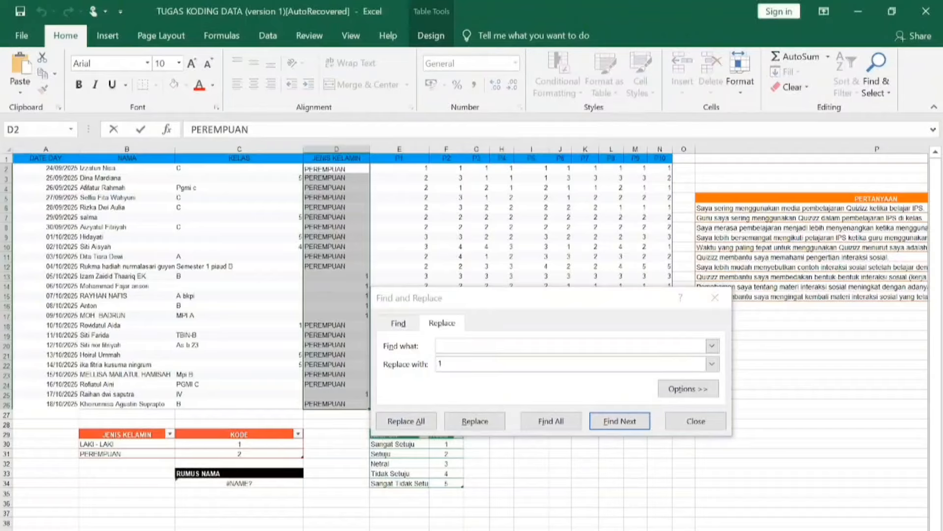
pyautogui.doubleClick(228, 130)
pyautogui.hotkey('ctrl', 'c')
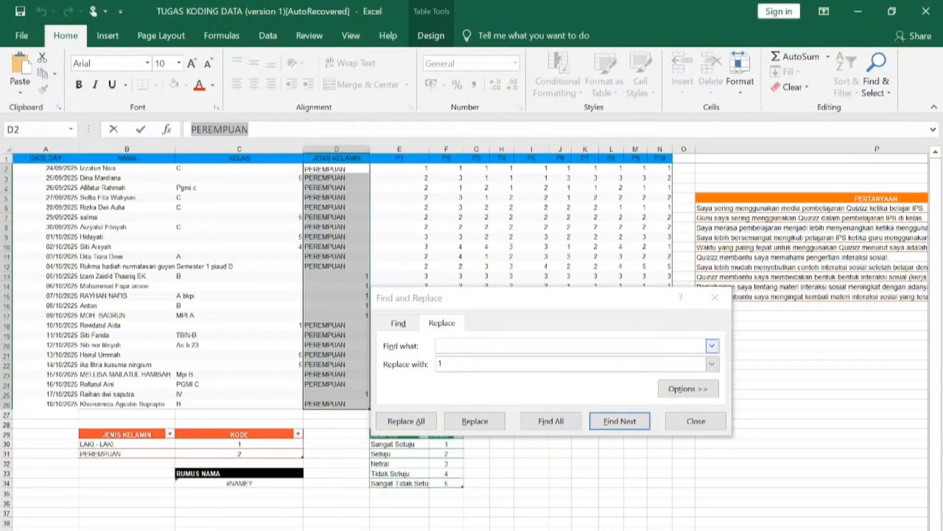
pyautogui.click(541, 346)
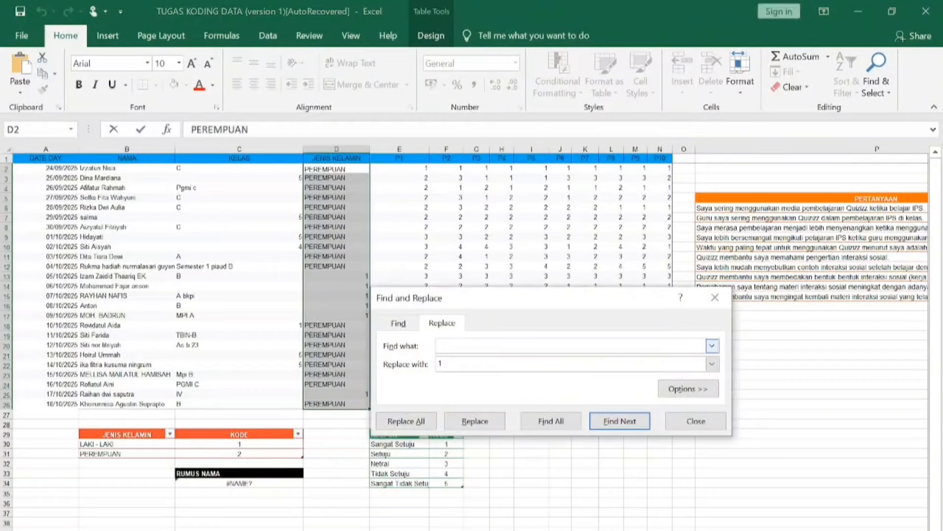
pyautogui.rightClick(445, 346)
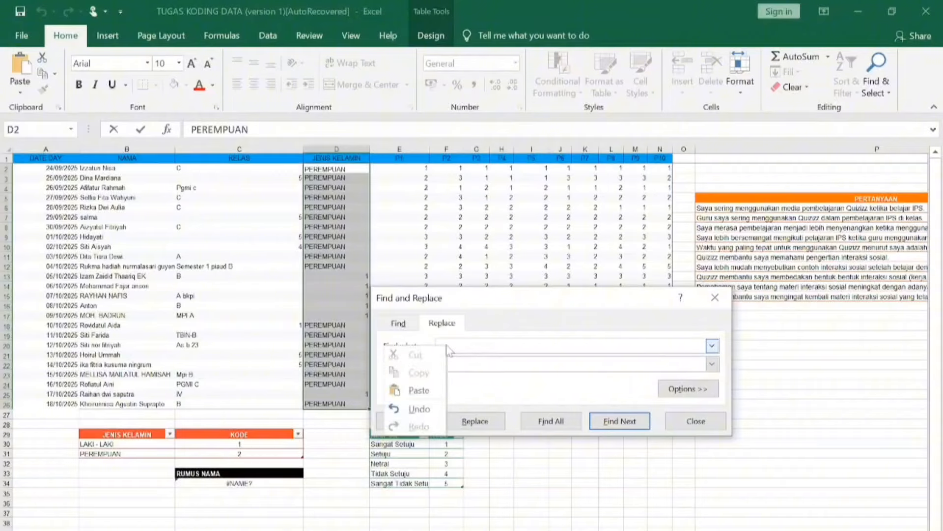
pyautogui.click(419, 391)
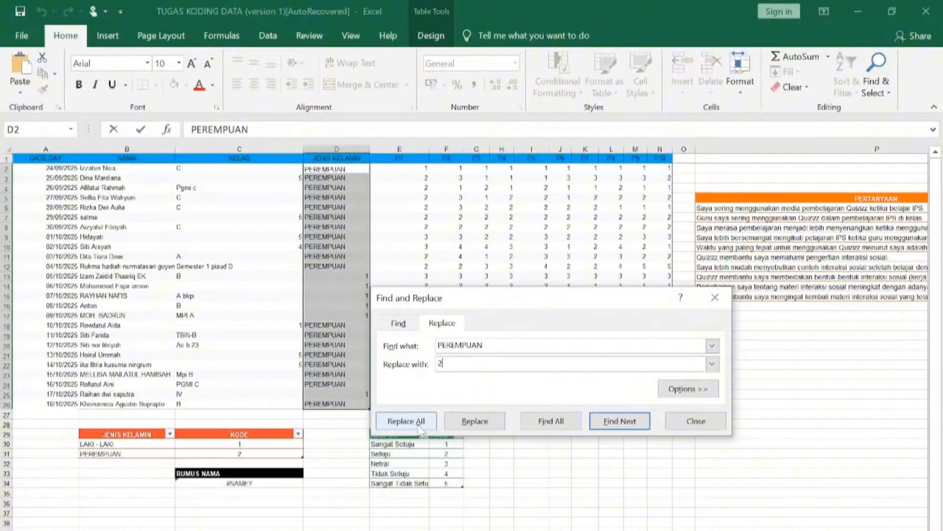
pyautogui.click(406, 421)
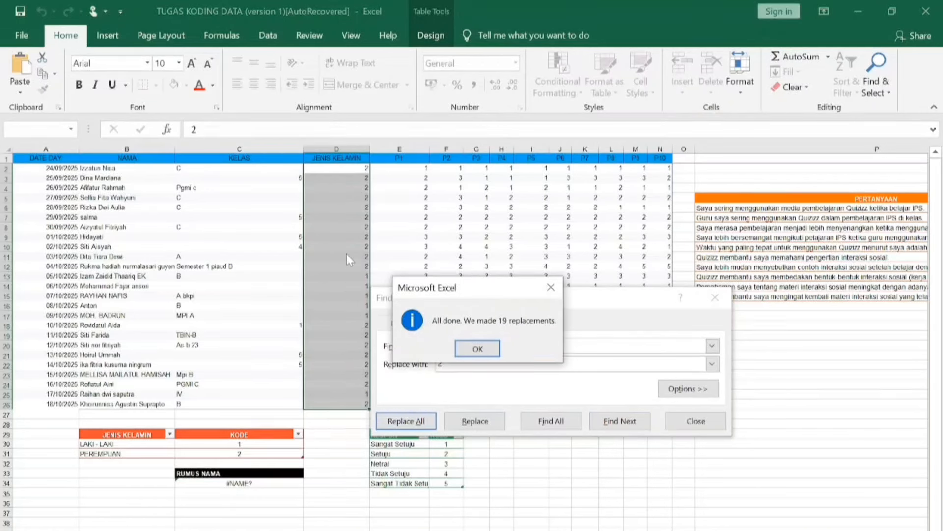
pyautogui.click(478, 349)
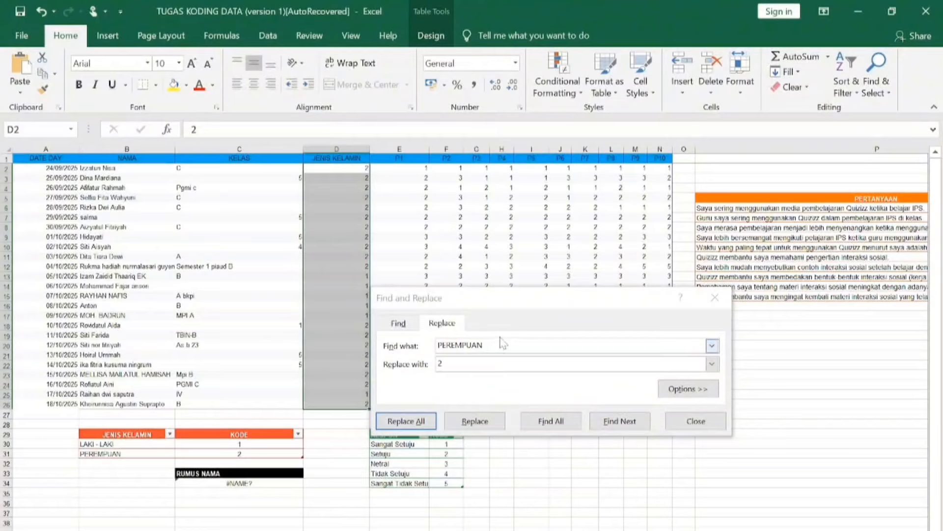
pyautogui.click(715, 300)
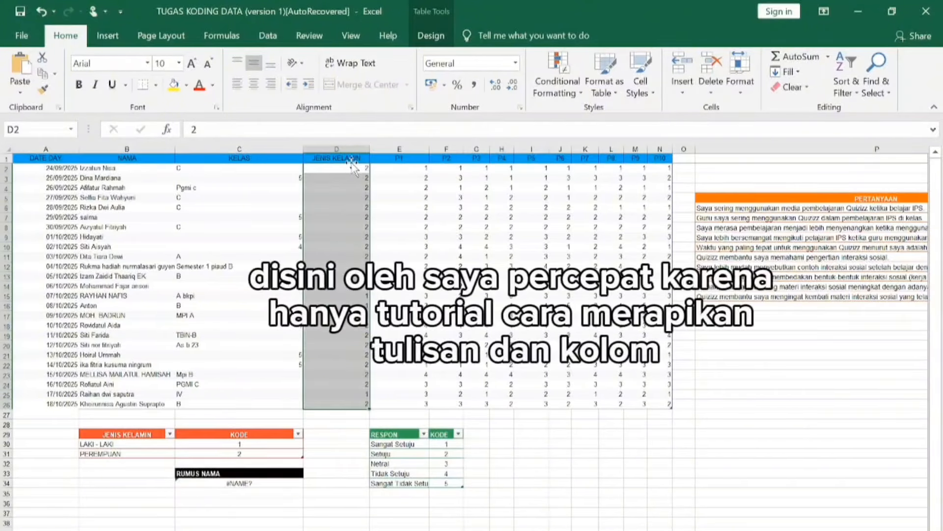
# Step: Center the gender codes horizontally in the JENIS KELAMIN cells D2:D26
pyautogui.moveTo(344, 246); pyautogui.dragTo(349, 176)
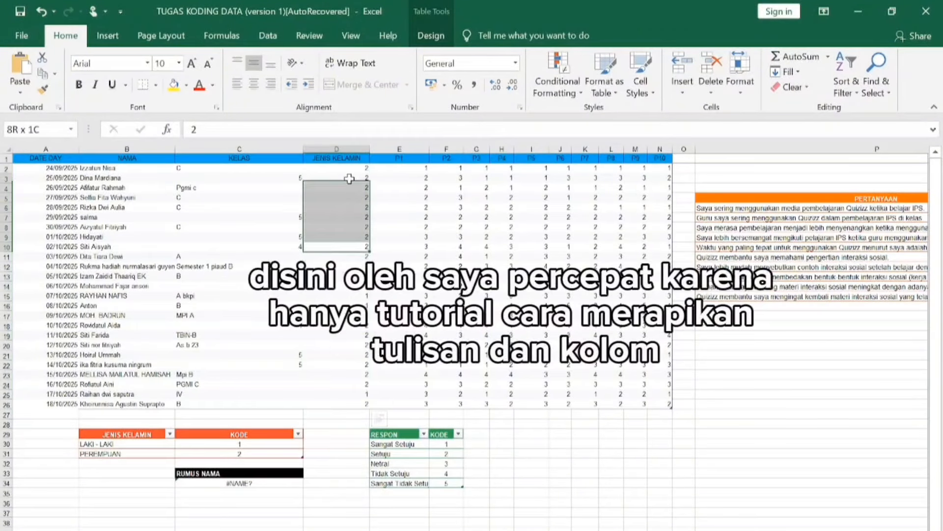
pyautogui.click(352, 167)
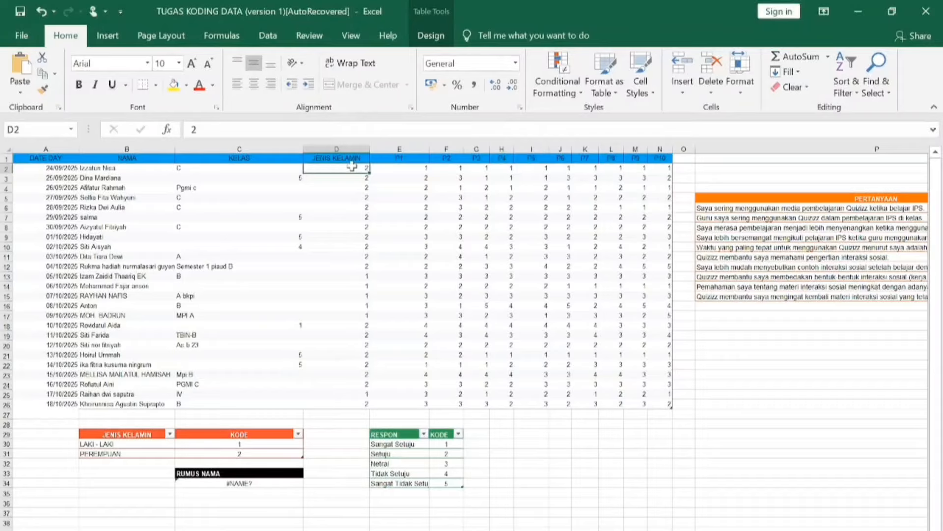
pyautogui.moveTo(352, 168); pyautogui.dragTo(350, 403)
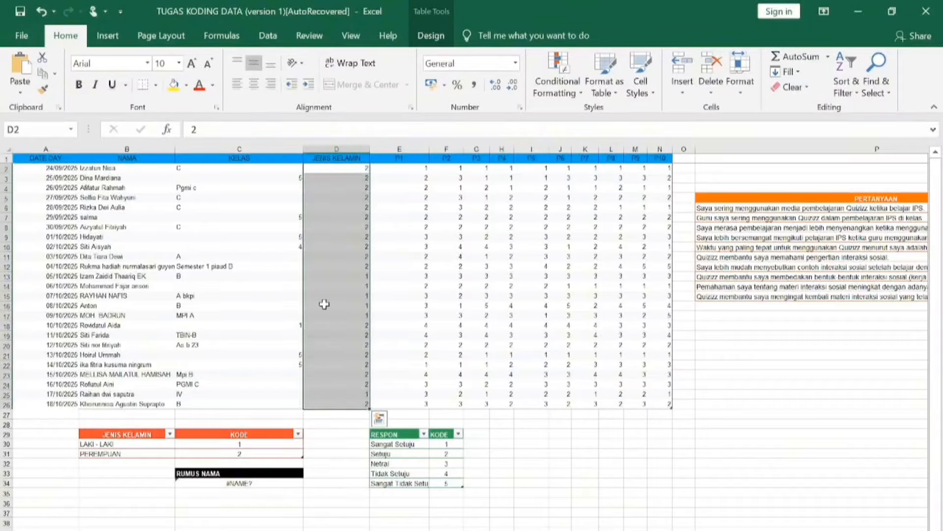
pyautogui.click(255, 86)
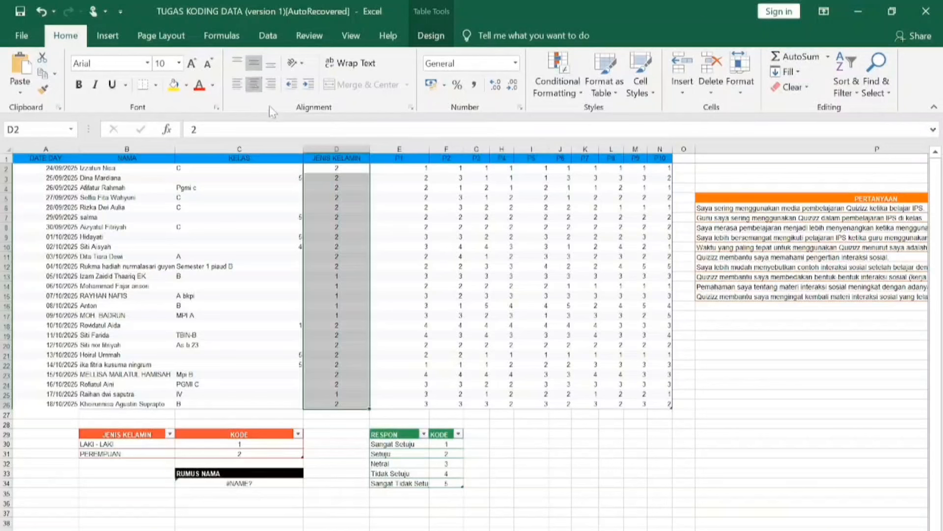
pyautogui.click(382, 269)
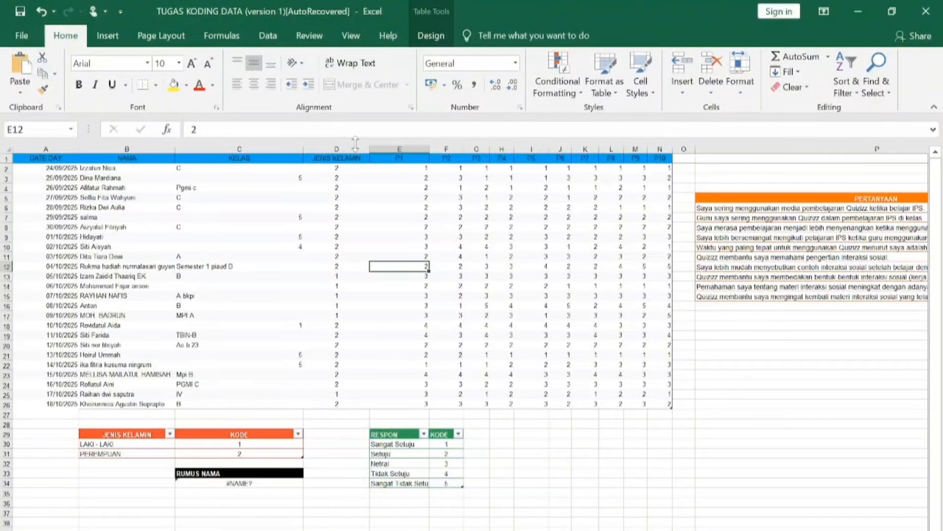
# Step: Narrow the JENIS KELAMIN column slightly and widen the P1 column slightly
pyautogui.moveTo(362, 150); pyautogui.dragTo(357, 151)
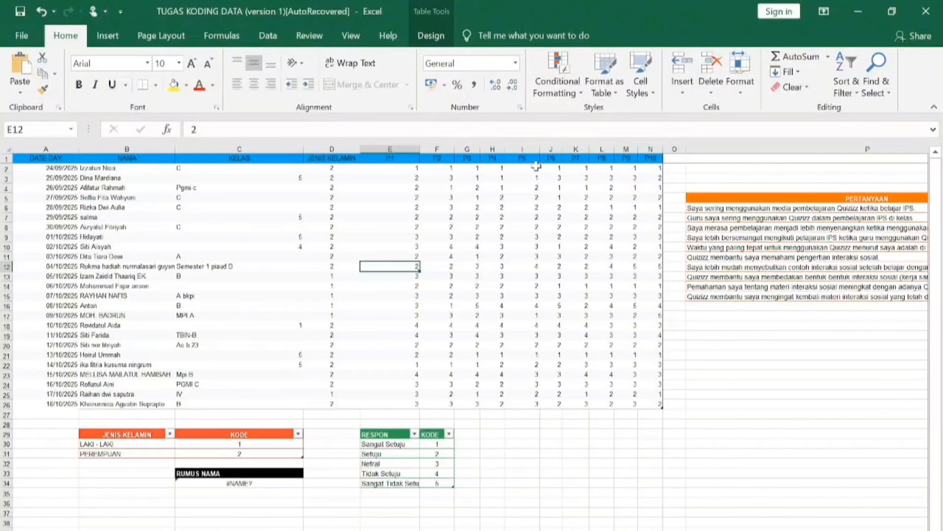
pyautogui.moveTo(418, 149); pyautogui.dragTo(427, 149)
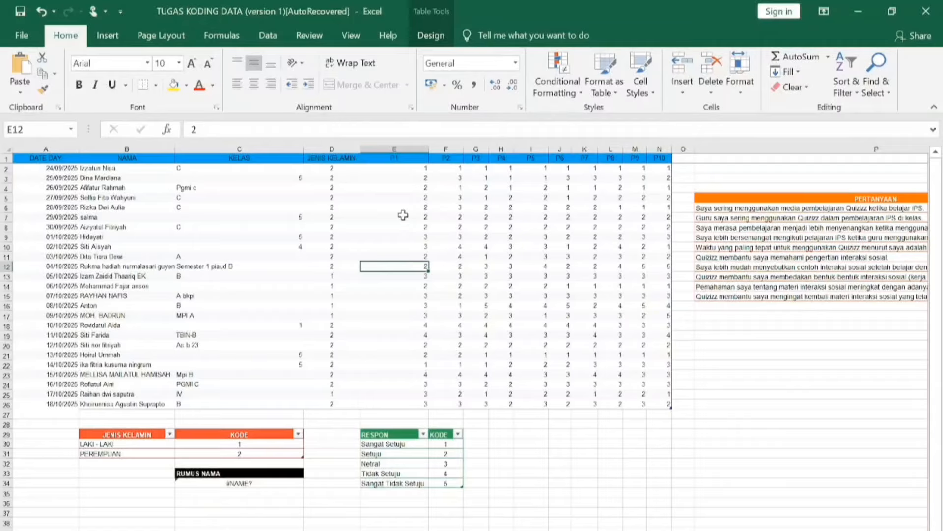
pyautogui.press('Up')
pyautogui.press('Up')
pyautogui.press('Up')
pyautogui.press('Up')
pyautogui.press('Up')
pyautogui.press('Up')
pyautogui.press('Up')
pyautogui.press('Up')
pyautogui.press('Up')
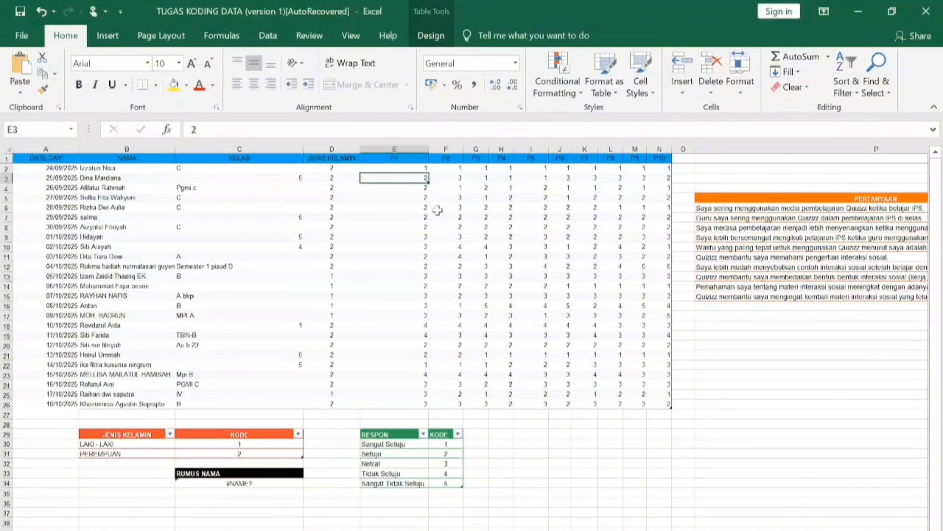
pyautogui.click(449, 295)
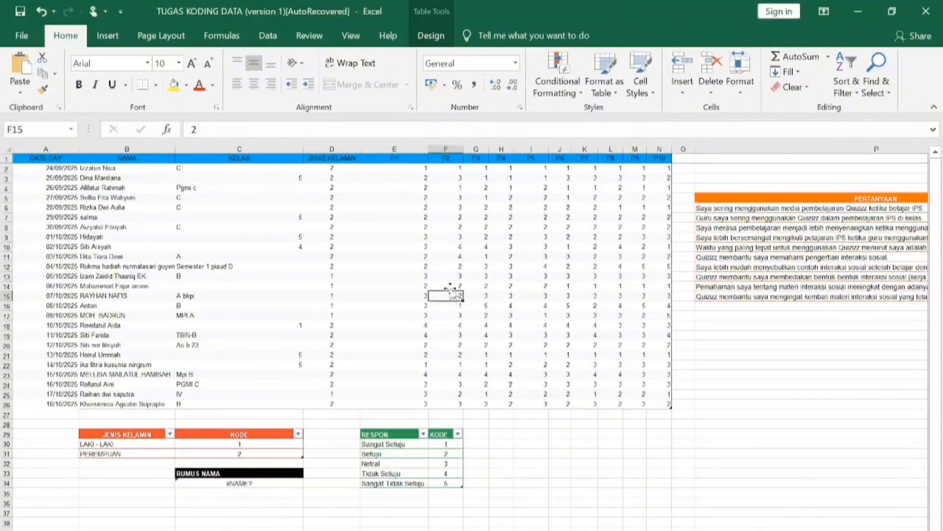
pyautogui.click(411, 226)
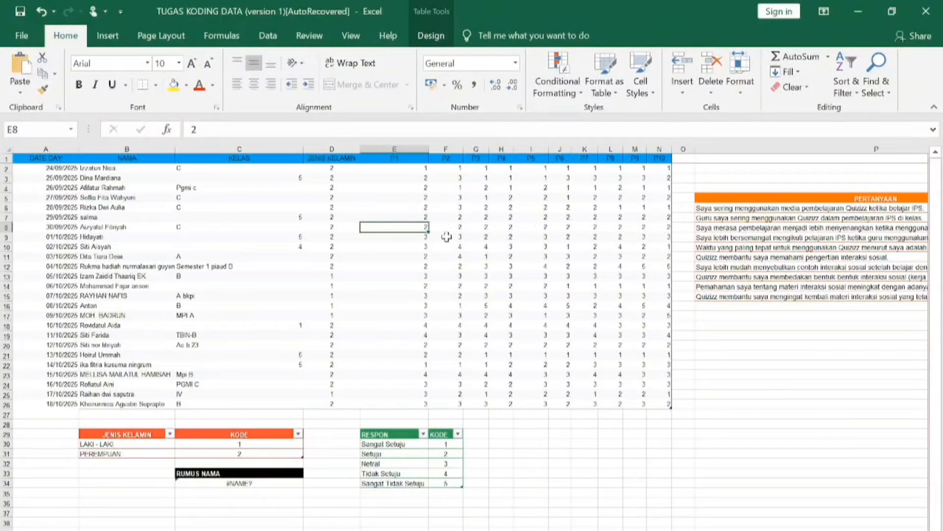
pyautogui.click(415, 176)
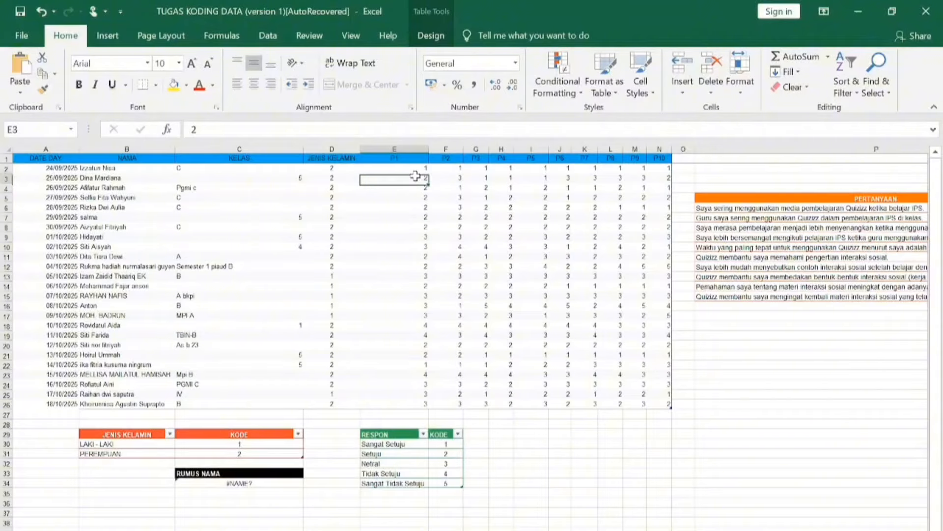
# Step: Enter the response abbreviation SS in P1 cell E2 and S in cells E3 through E7
pyautogui.click(416, 169)
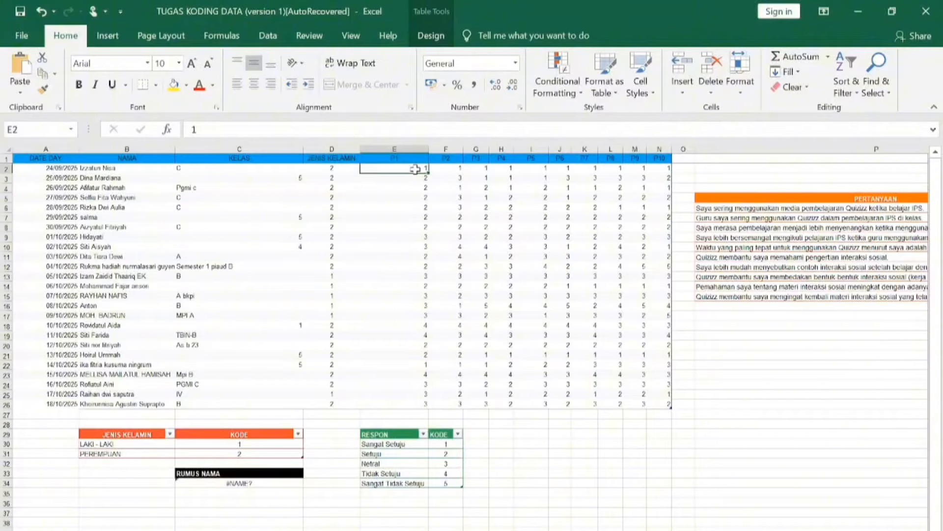
pyautogui.press('BackSpace')
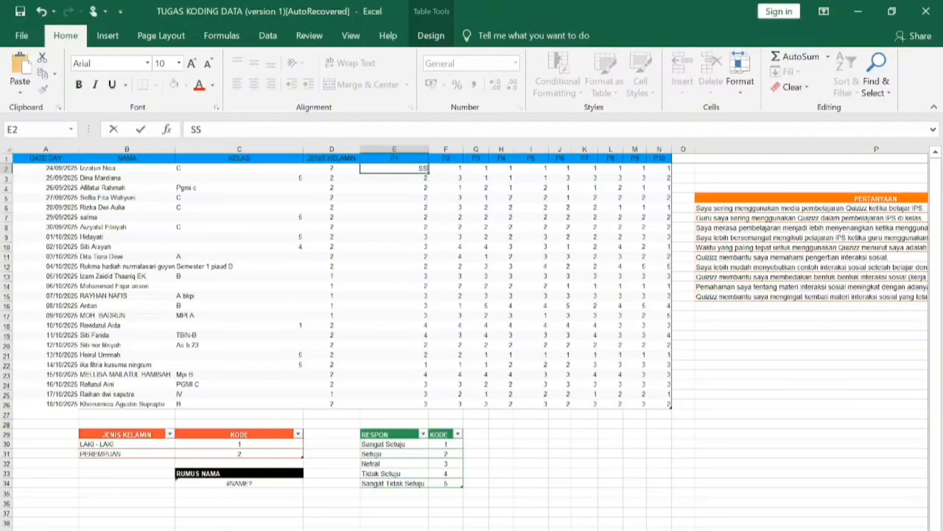
pyautogui.click(406, 176)
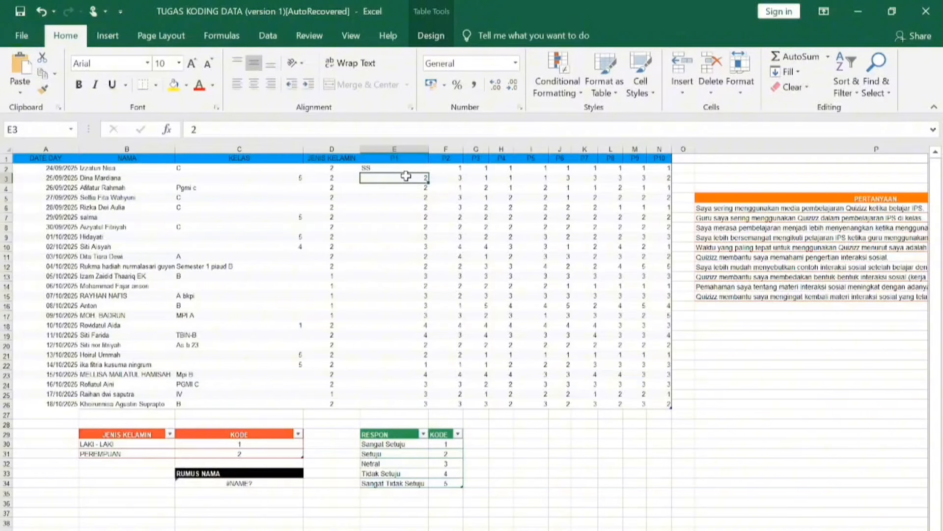
pyautogui.write('SD')
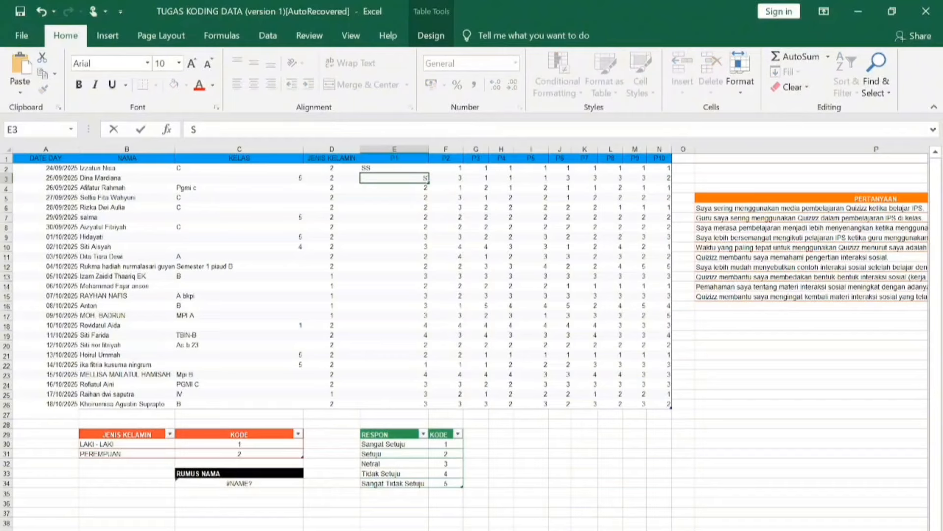
pyautogui.hotkey('ctrl', 'Return')
pyautogui.click(410, 185)
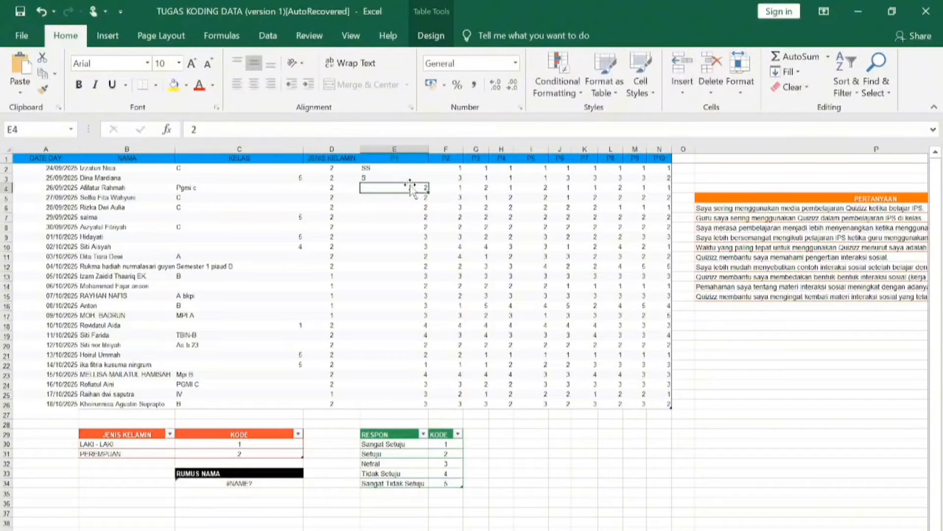
pyautogui.write('S')
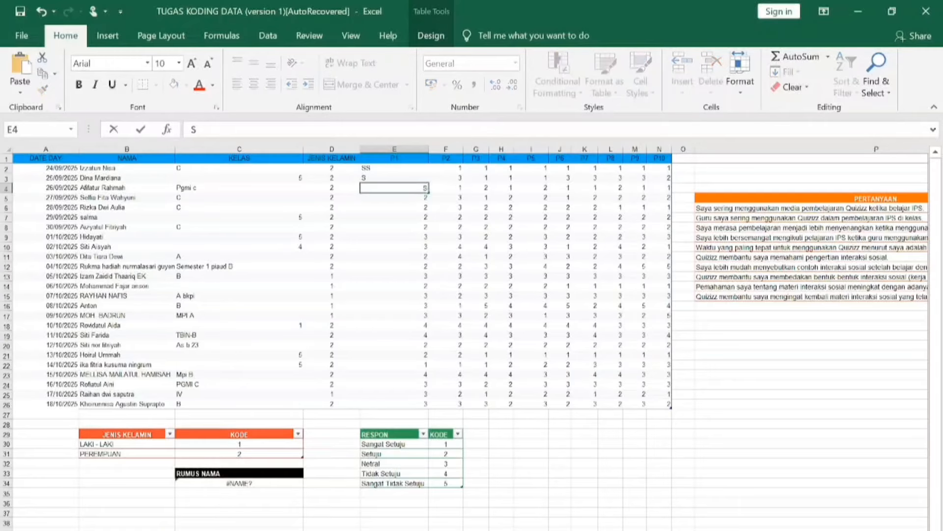
pyautogui.press('Return')
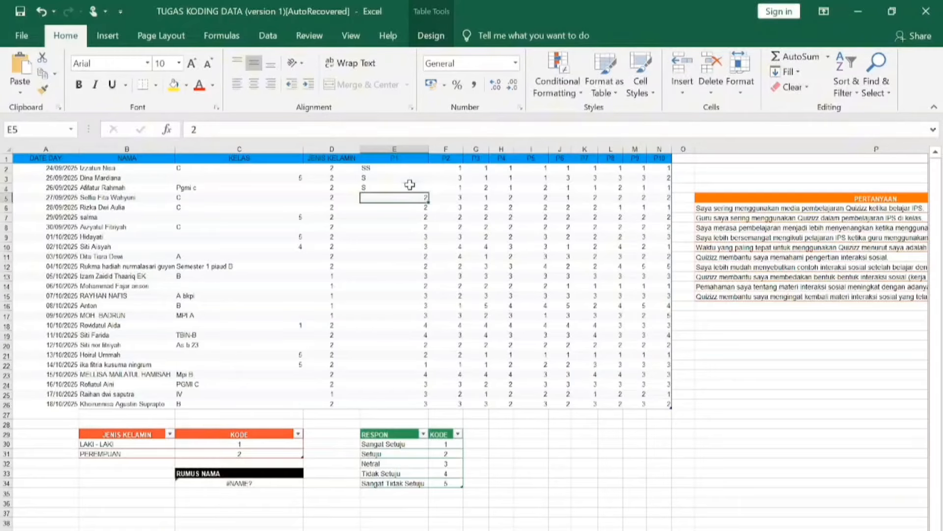
pyautogui.write('S')
pyautogui.press('Return')
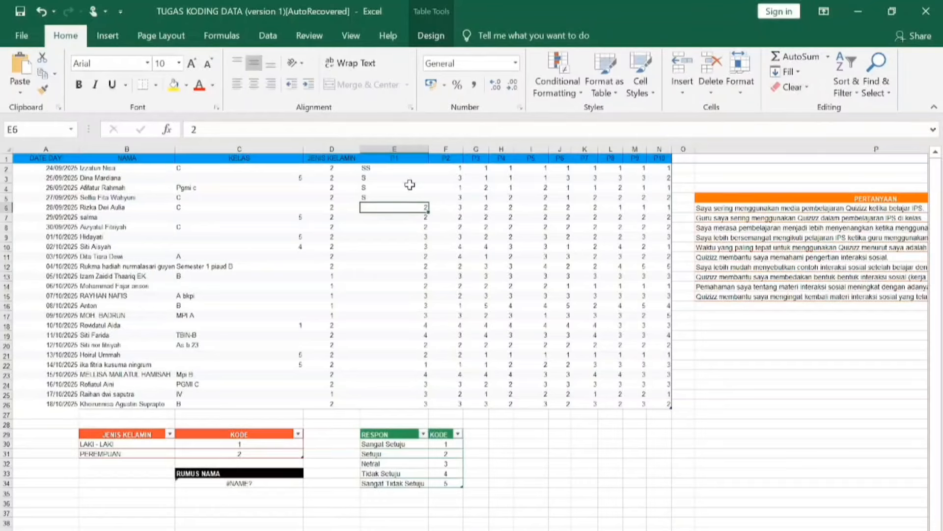
pyautogui.write('S')
pyautogui.press('Return')
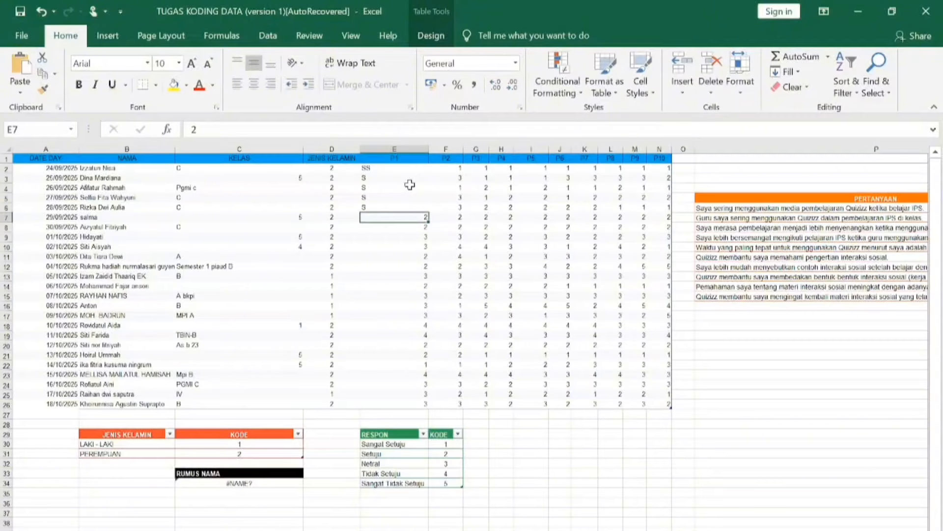
pyautogui.write('S')
pyautogui.press('Return')
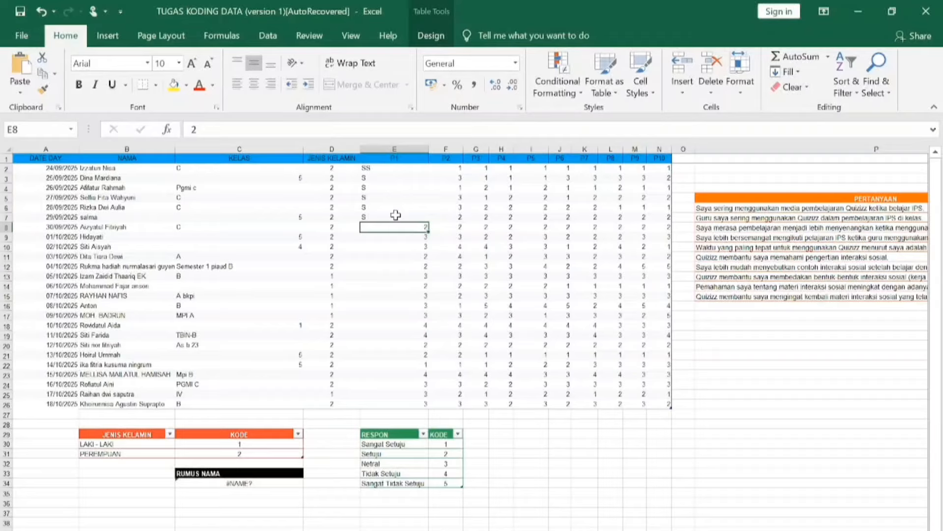
# Step: Replace every SS entry with 1 in the P1 cells E2:E7
pyautogui.click(381, 167)
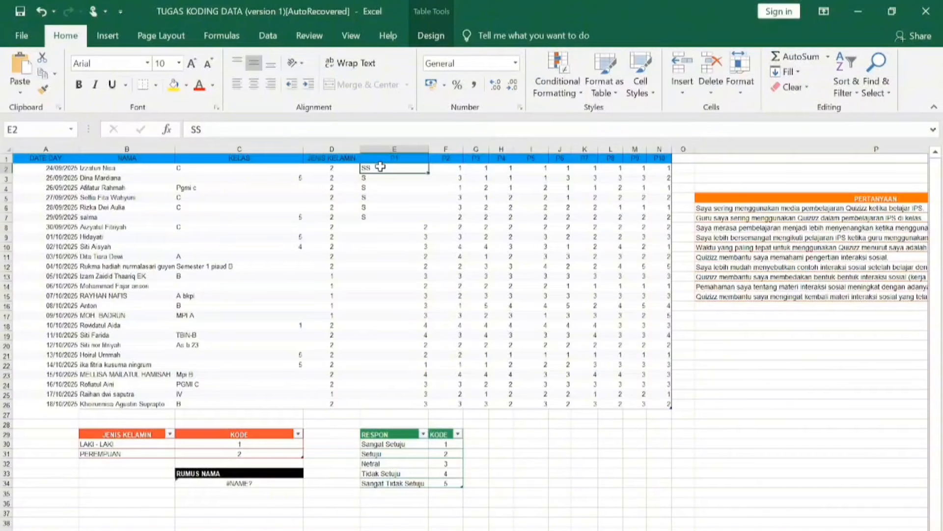
pyautogui.moveTo(380, 167); pyautogui.dragTo(381, 215)
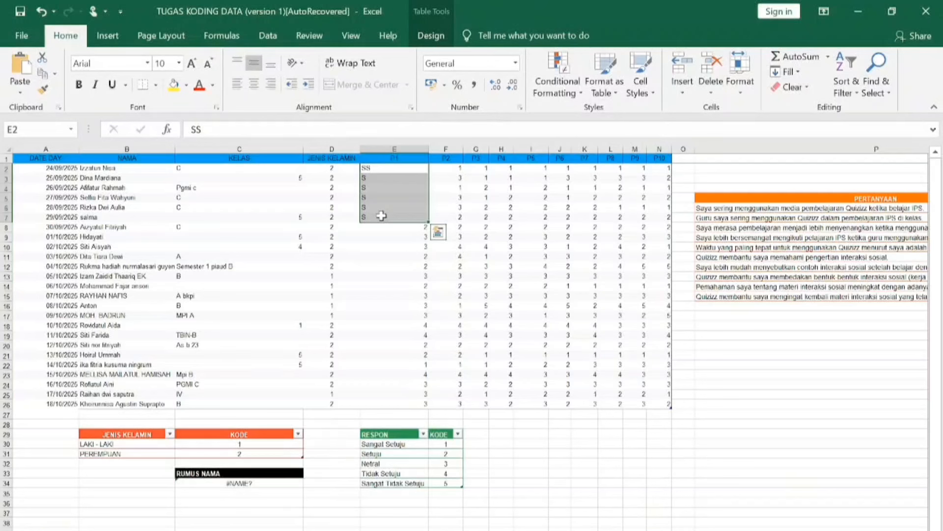
pyautogui.hotkey('ctrl', 'f')
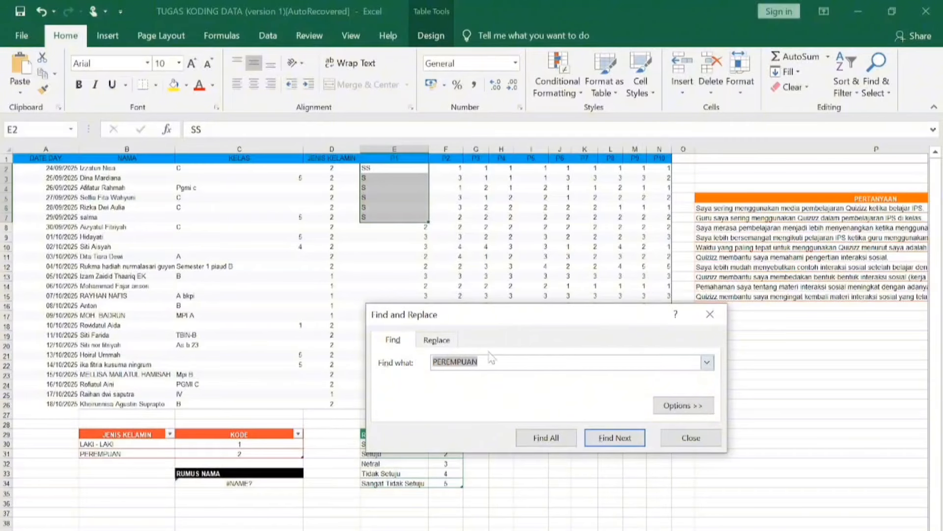
pyautogui.click(428, 341)
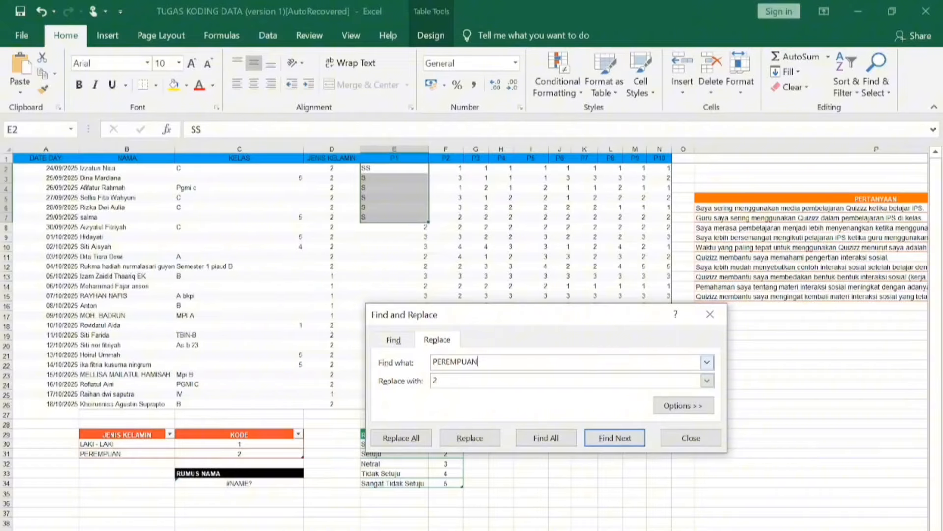
pyautogui.press('BackSpace')
pyautogui.press('BackSpace')
pyautogui.press('BackSpace')
pyautogui.press('BackSpace')
pyautogui.press('BackSpace')
pyautogui.press('BackSpace')
pyautogui.click(422, 439)
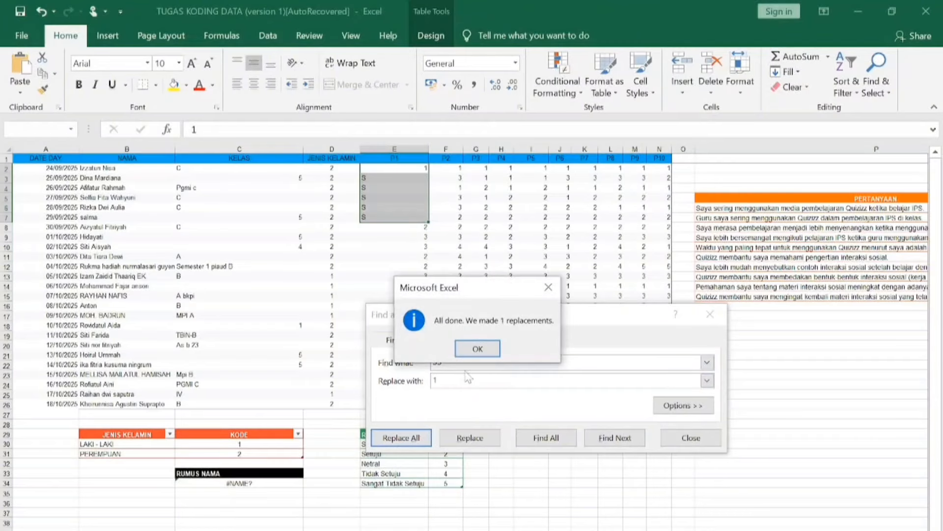
pyautogui.click(474, 349)
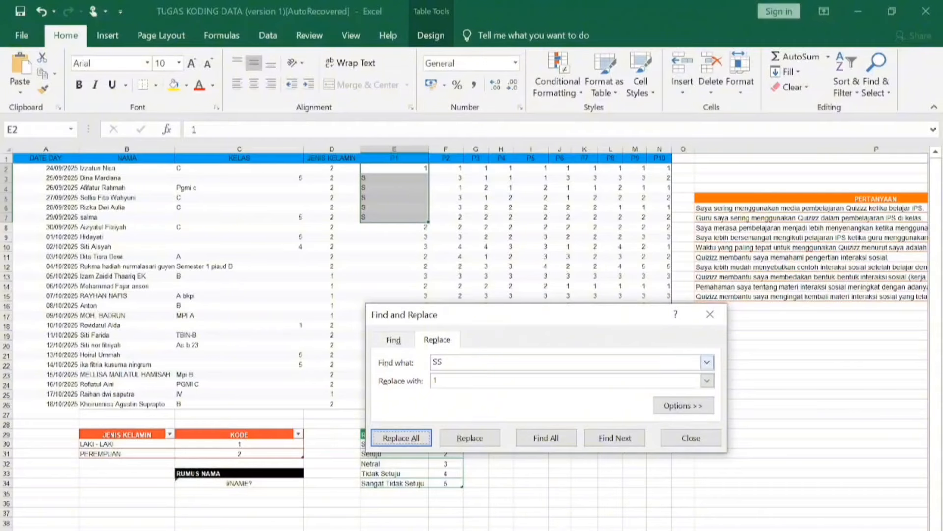
# Step: Replace every S entry with 2 in the P1 cells E2:E7, and close Find and Replace
pyautogui.click(443, 362)
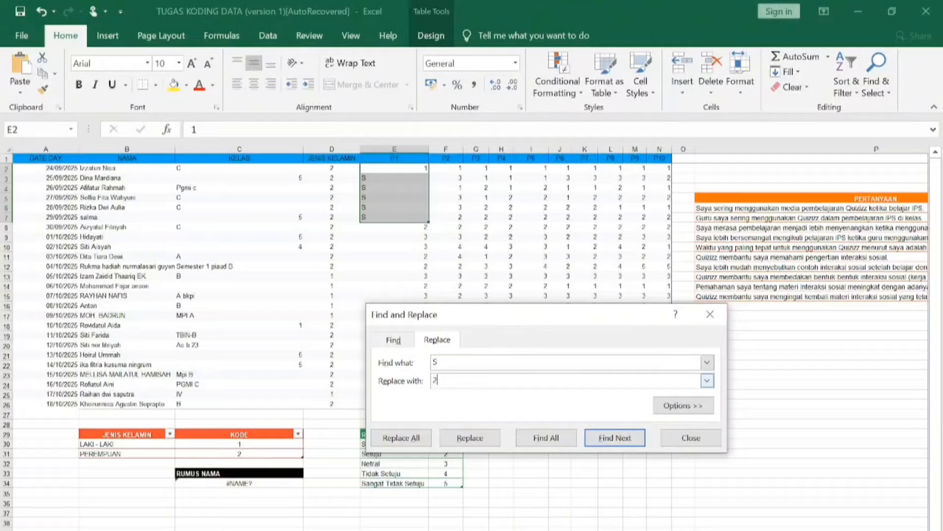
pyautogui.click(416, 437)
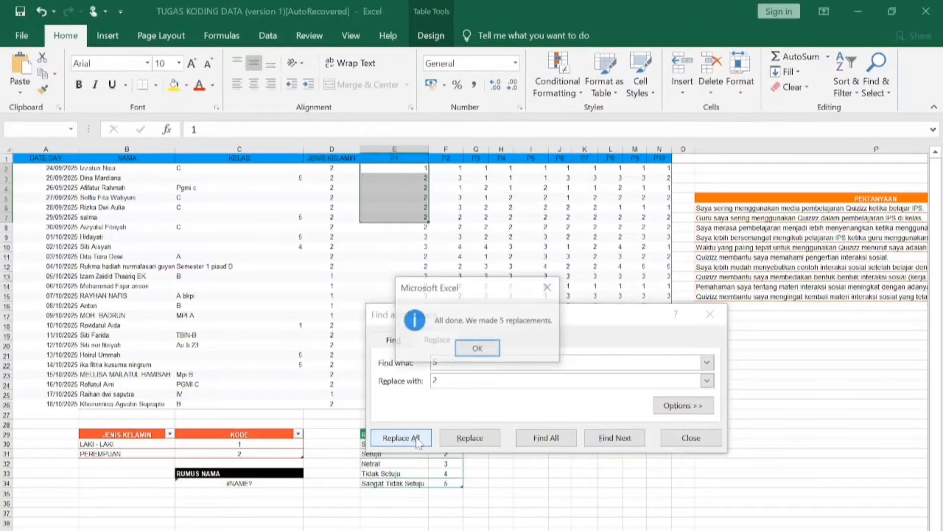
pyautogui.click(477, 349)
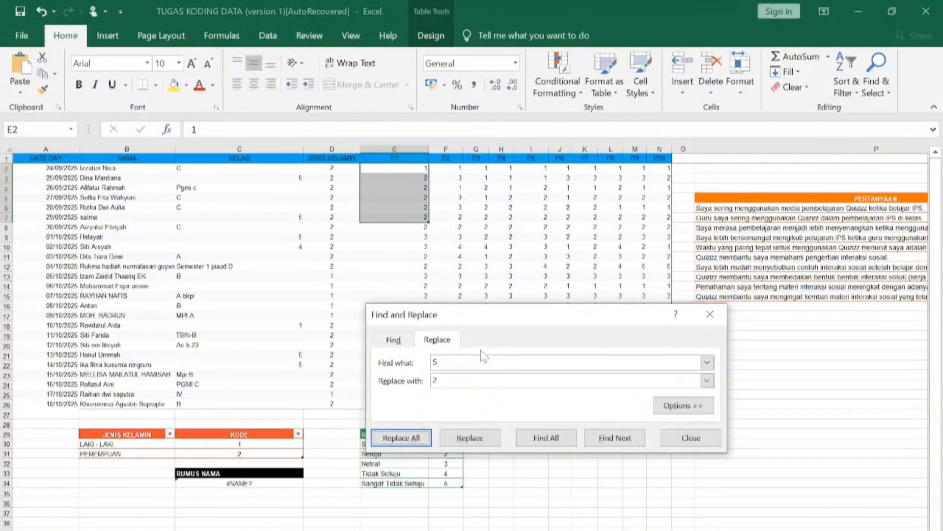
pyautogui.click(710, 314)
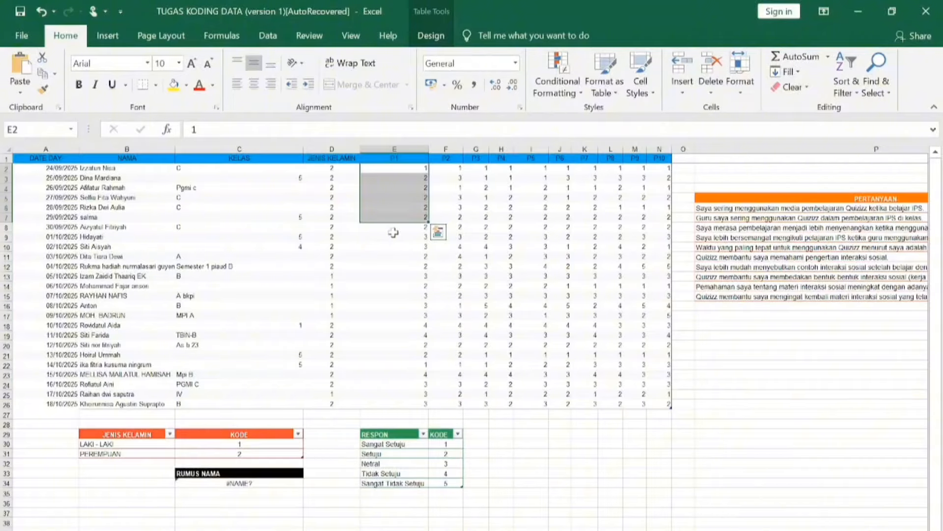
# Step: Examine the PERTANYAAN table that pairs each questionnaire statement with its code P1 to P10
pyautogui.click(398, 196)
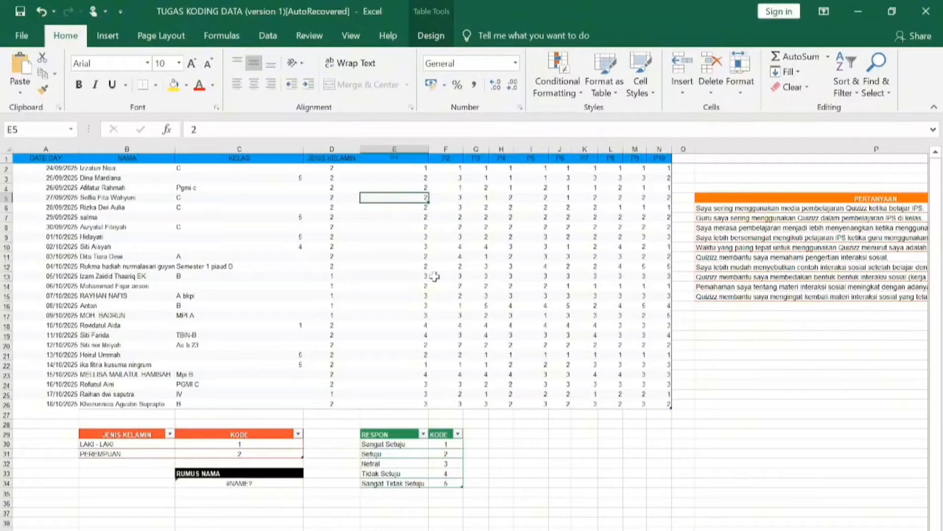
pyautogui.click(405, 159)
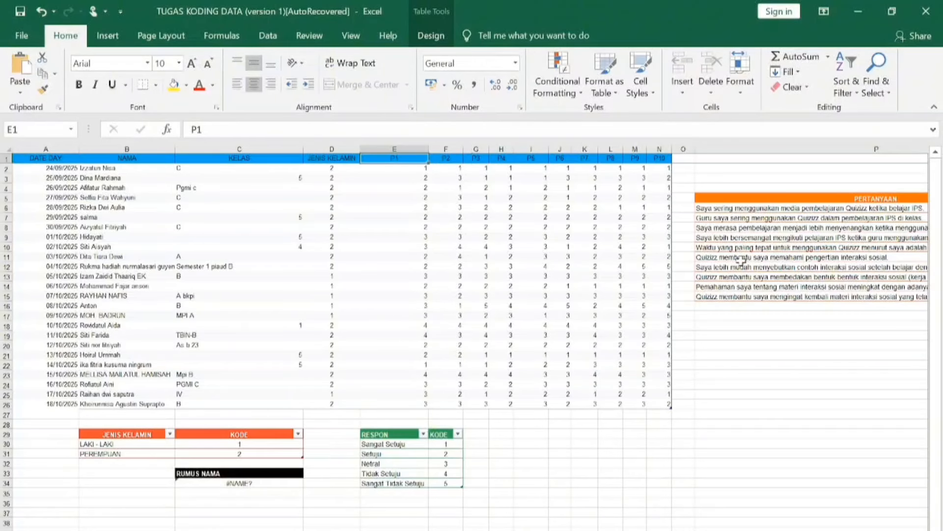
pyautogui.hscroll(2, 583, 352)
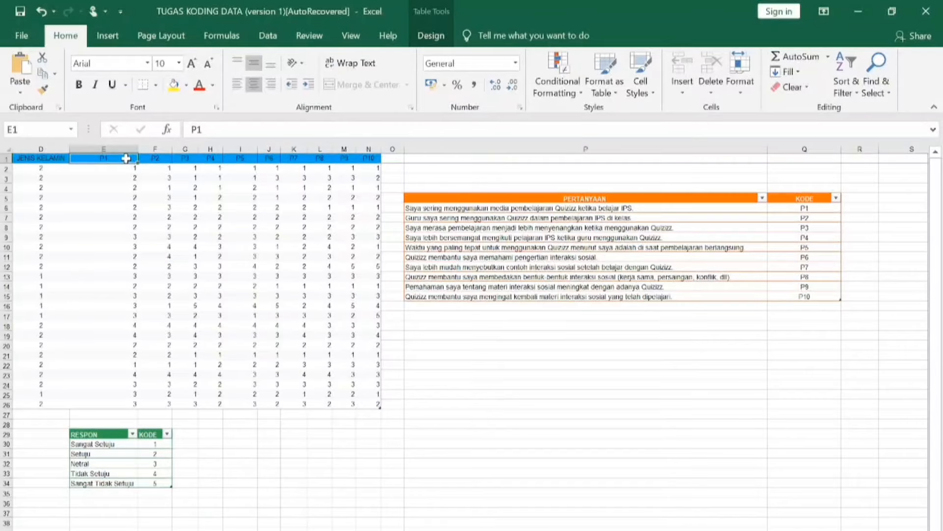
pyautogui.click(430, 207)
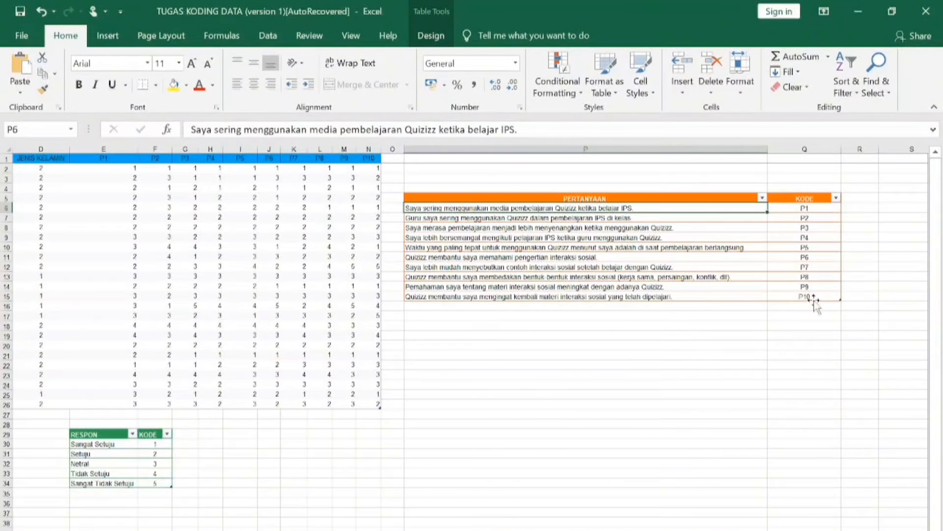
# Step: Try moving the PERTANYAAN table so it starts at cell O3, and undo the move
pyautogui.moveTo(814, 303); pyautogui.dragTo(529, 274)
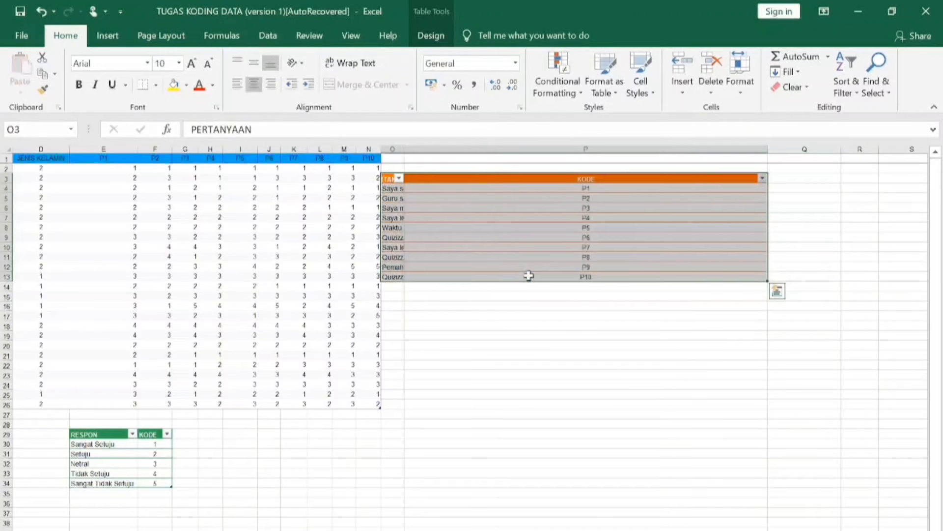
pyautogui.hotkey('ctrl', 'z')
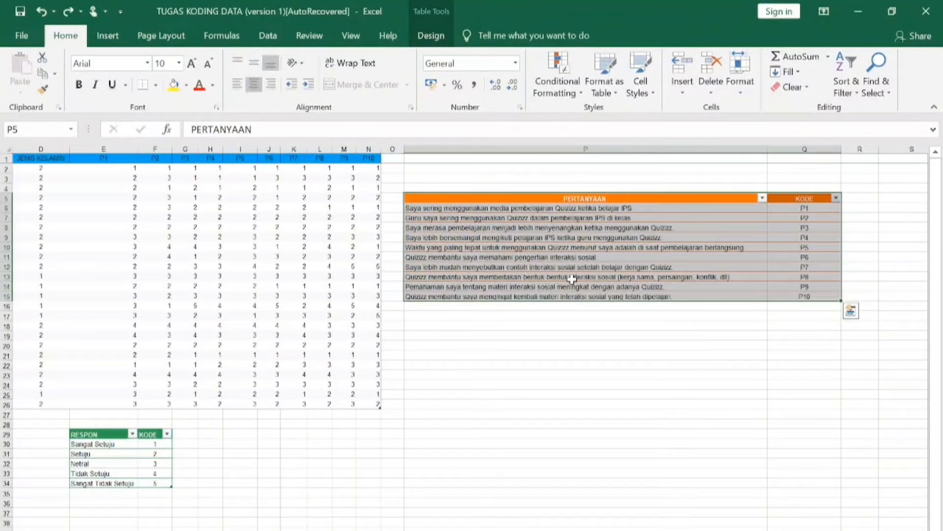
pyautogui.click(608, 286)
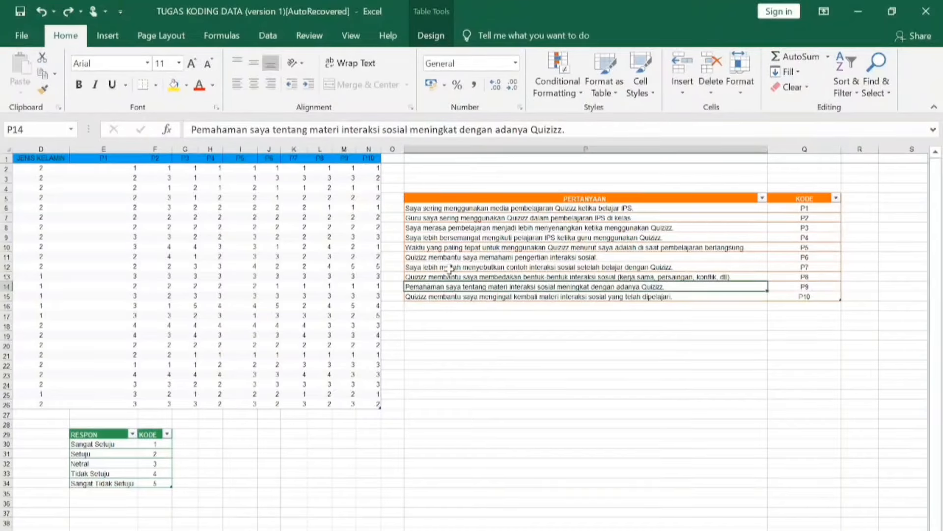
pyautogui.click(471, 327)
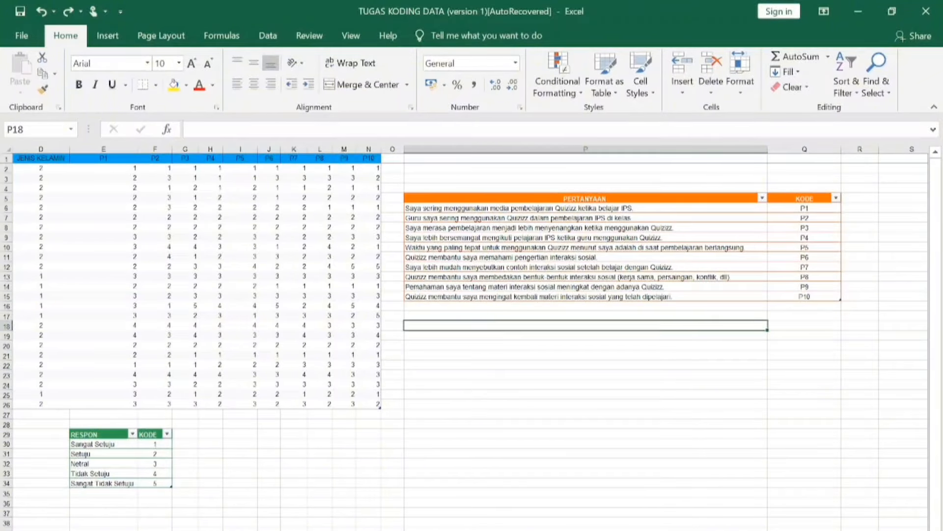
# Step: Center the P1 to P10 response codes horizontally in cells E2:N26
pyautogui.hscroll(-3, 470, 337)
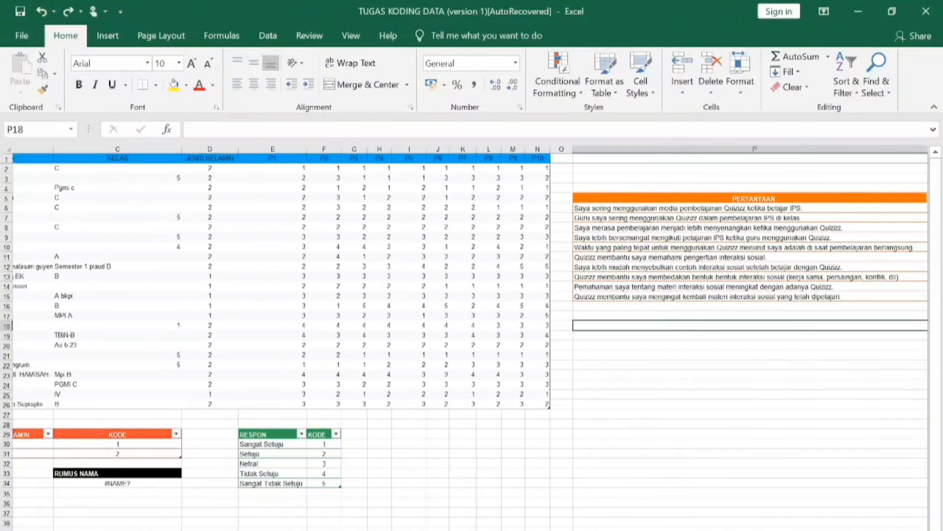
pyautogui.hscroll(-1, 471, 338)
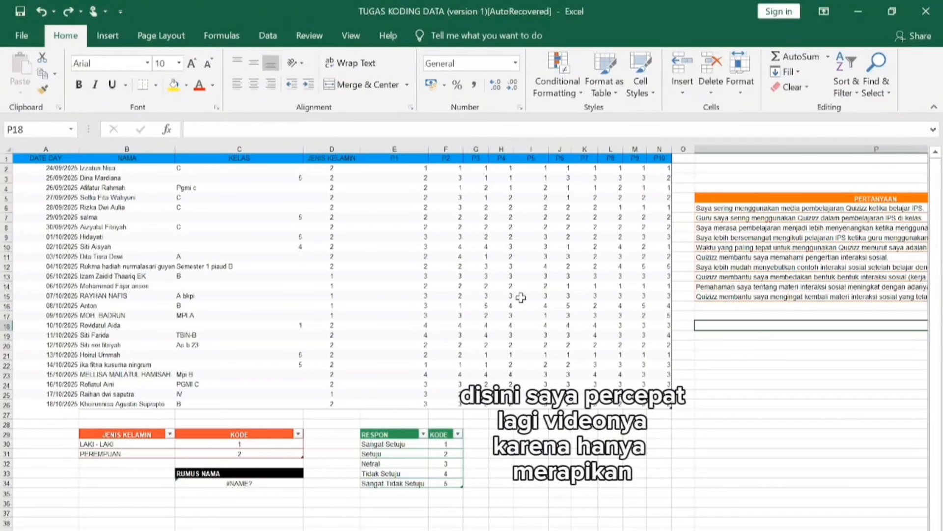
pyautogui.click(397, 169)
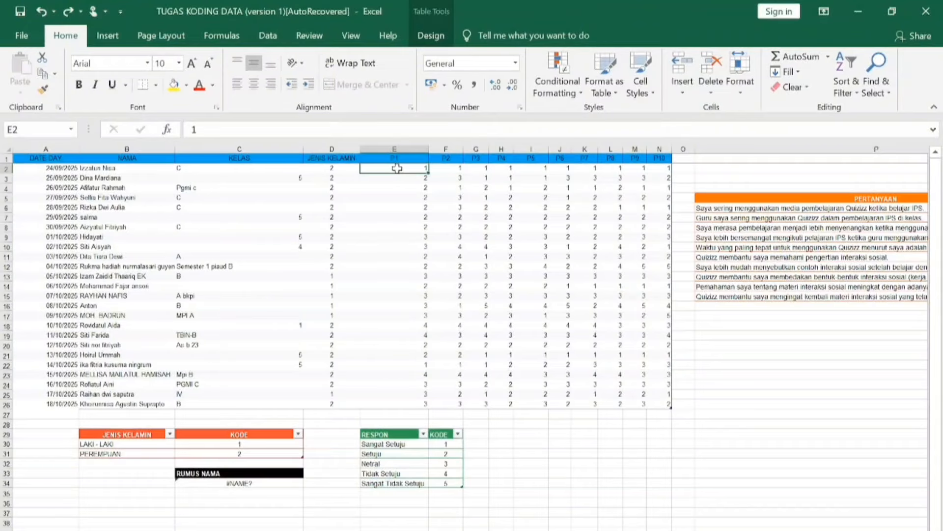
pyautogui.moveTo(397, 168); pyautogui.dragTo(667, 407)
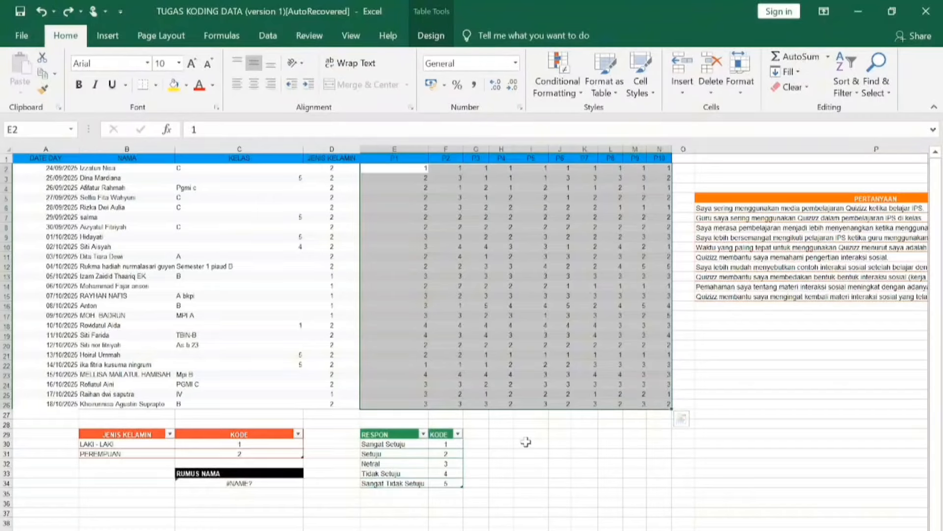
pyautogui.click(255, 89)
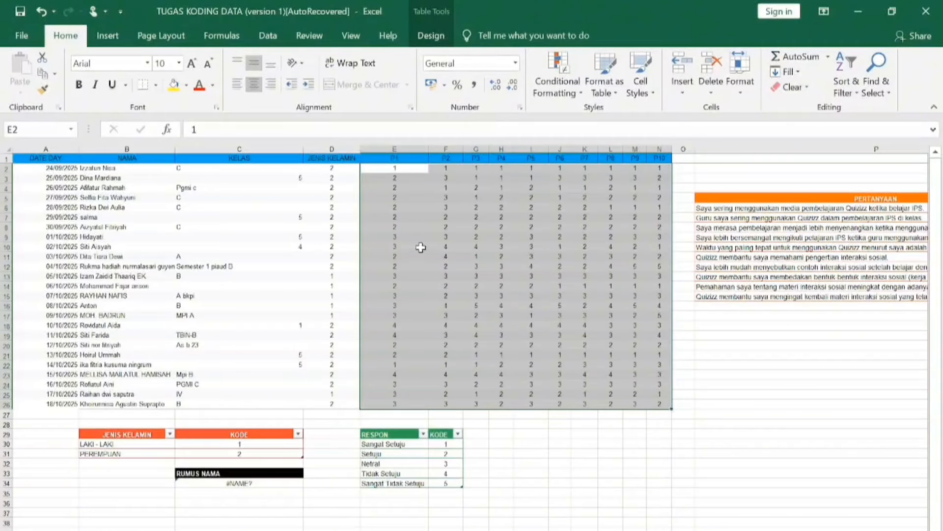
pyautogui.click(462, 285)
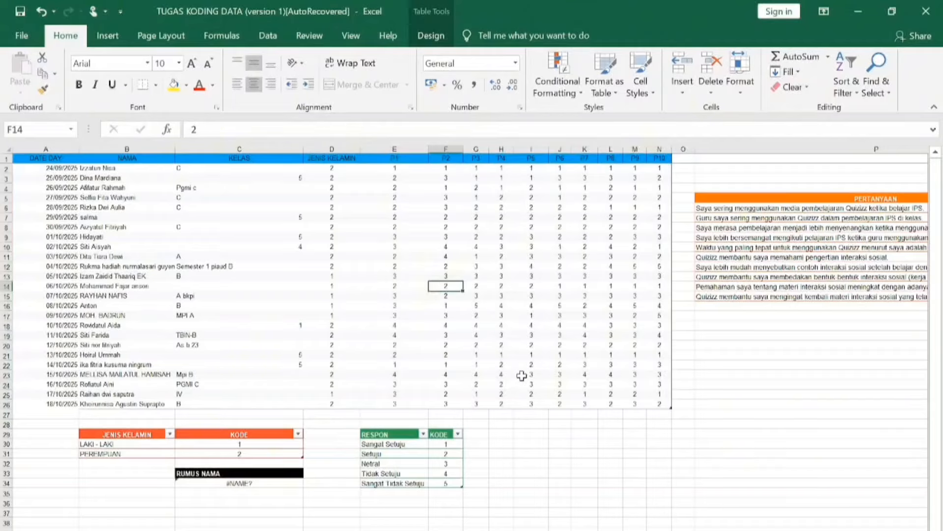
pyautogui.press('Right')
pyautogui.press('Right')
pyautogui.press('Right')
pyautogui.press('Right')
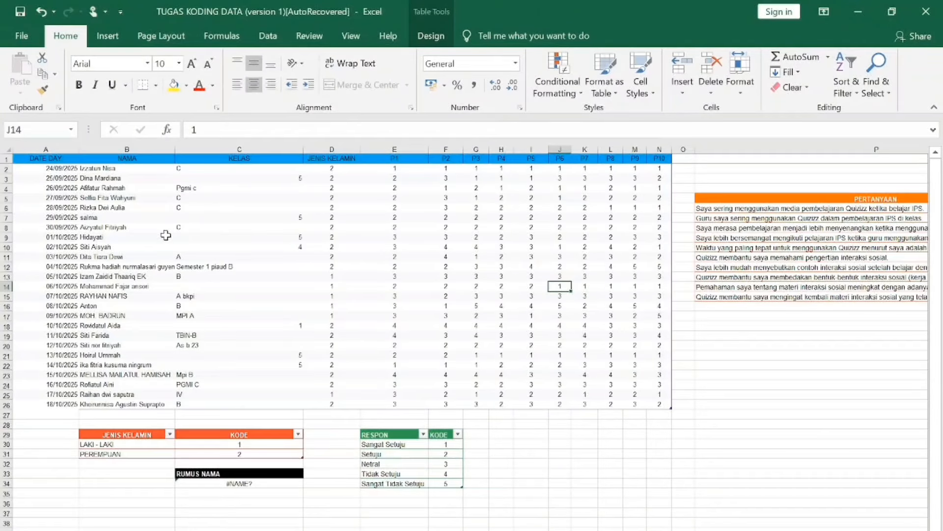
# Step: Turn on header filters for the questionnaire data table, working from the KELAS cells C2:C26
pyautogui.click(214, 160)
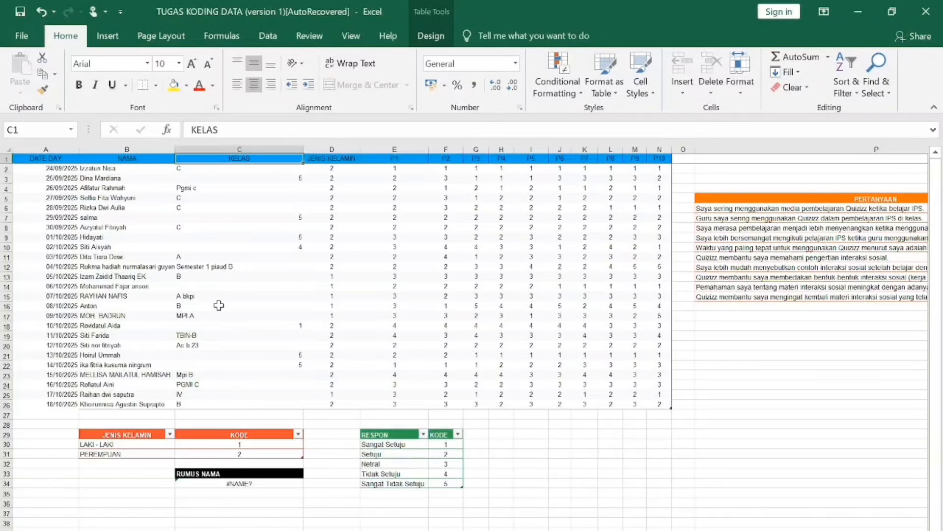
pyautogui.click(208, 169)
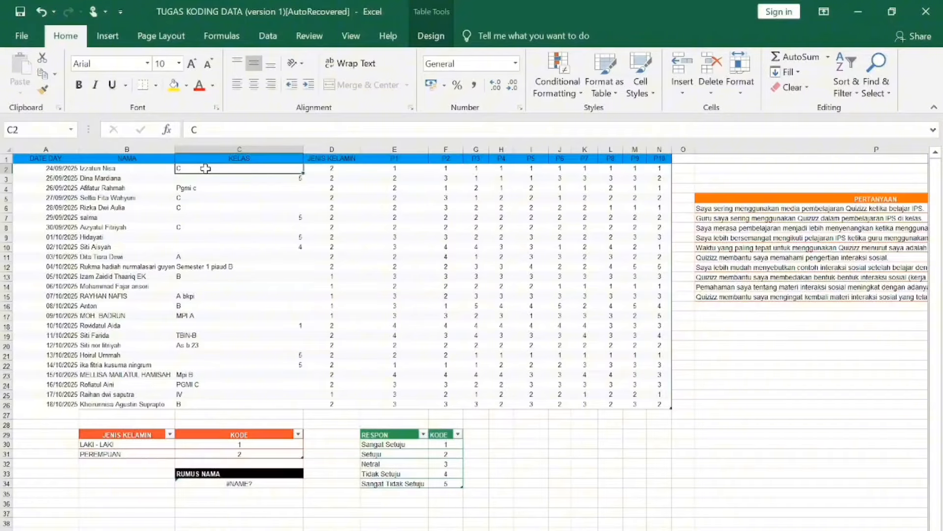
pyautogui.moveTo(205, 169); pyautogui.dragTo(232, 404)
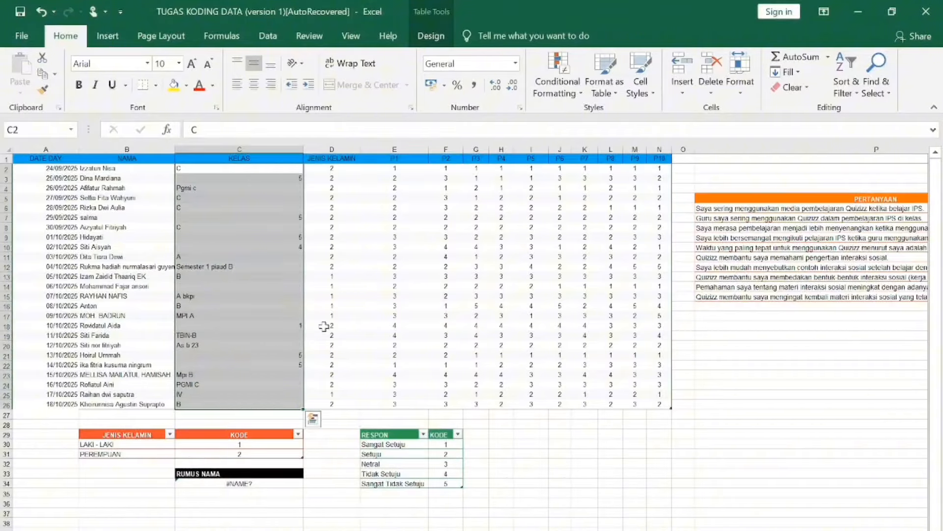
pyautogui.click(846, 93)
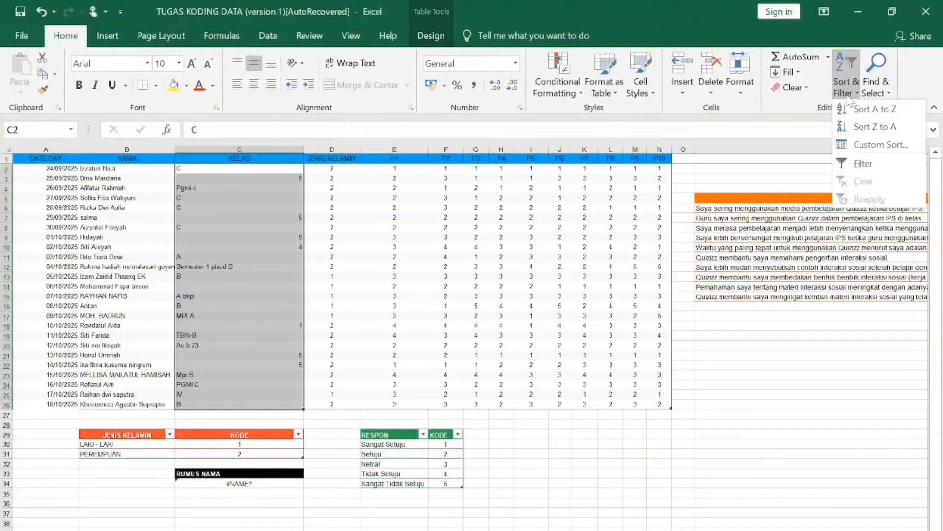
pyautogui.click(863, 165)
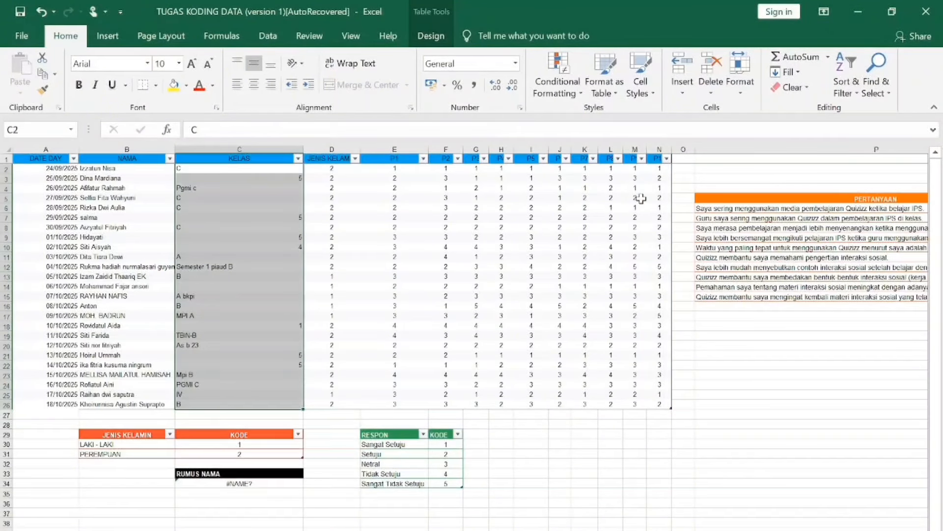
# Step: Filter the KELAS column to hide rows whose class is 5, keeping all other entries shown
pyautogui.click(299, 158)
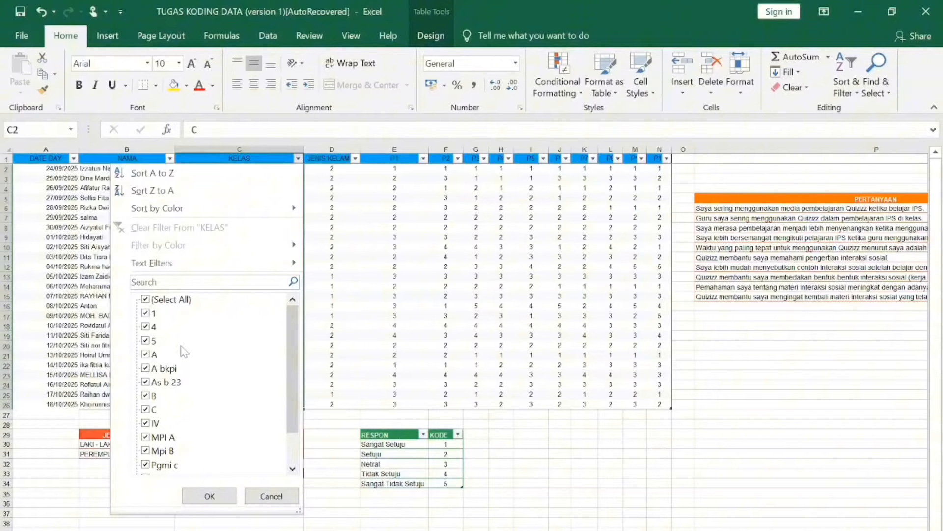
pyautogui.click(147, 342)
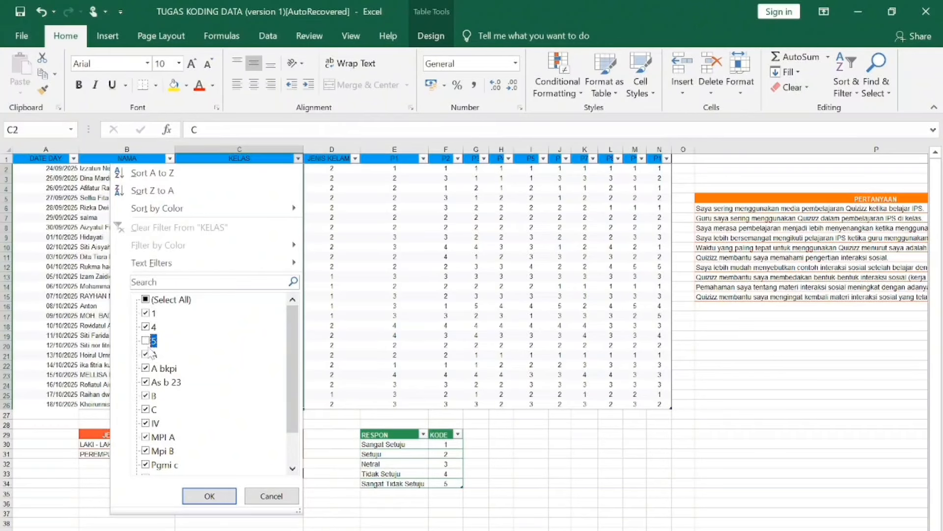
pyautogui.click(210, 497)
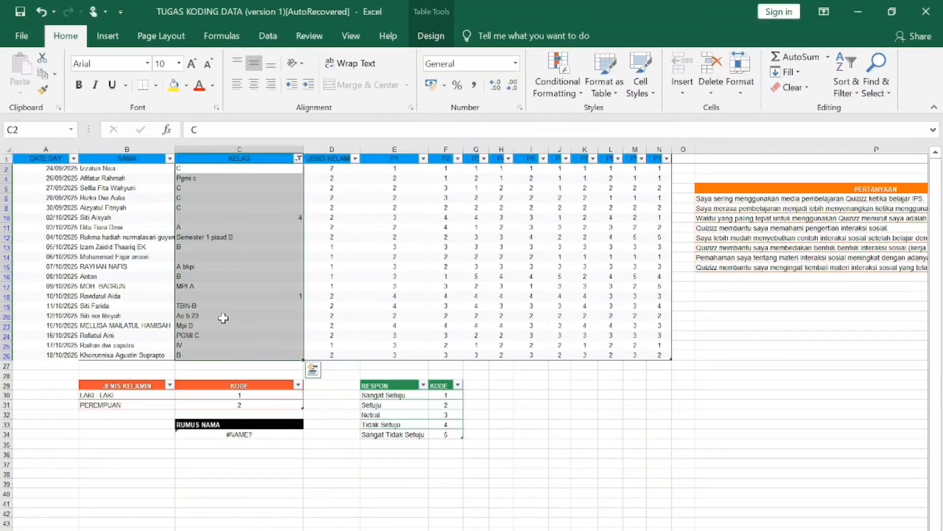
# Step: Replace the KELAS entries in cells C2, C4 and C5 with 5
pyautogui.click(282, 170)
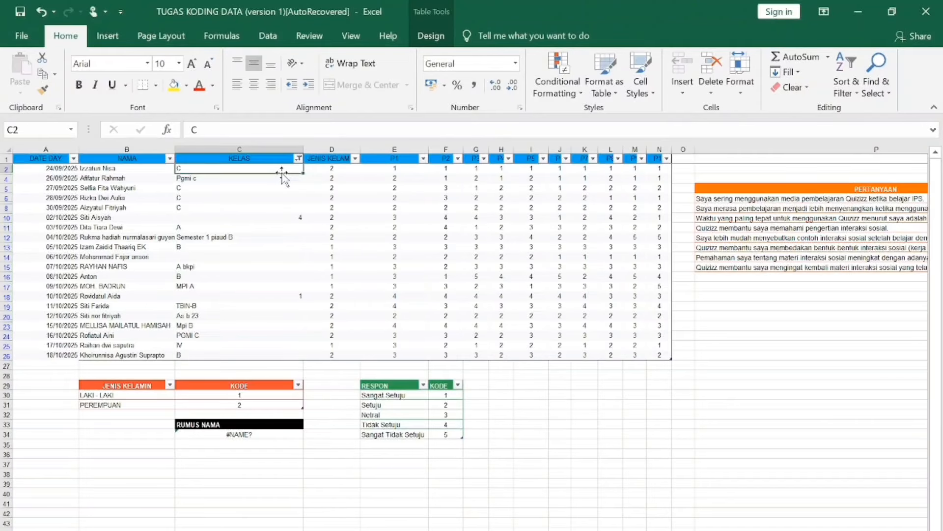
pyautogui.write('5')
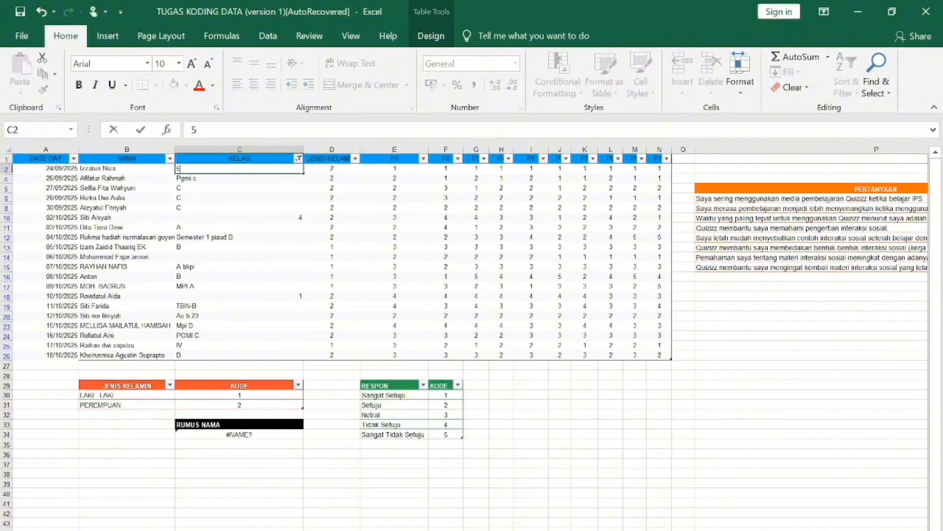
pyautogui.press('Return')
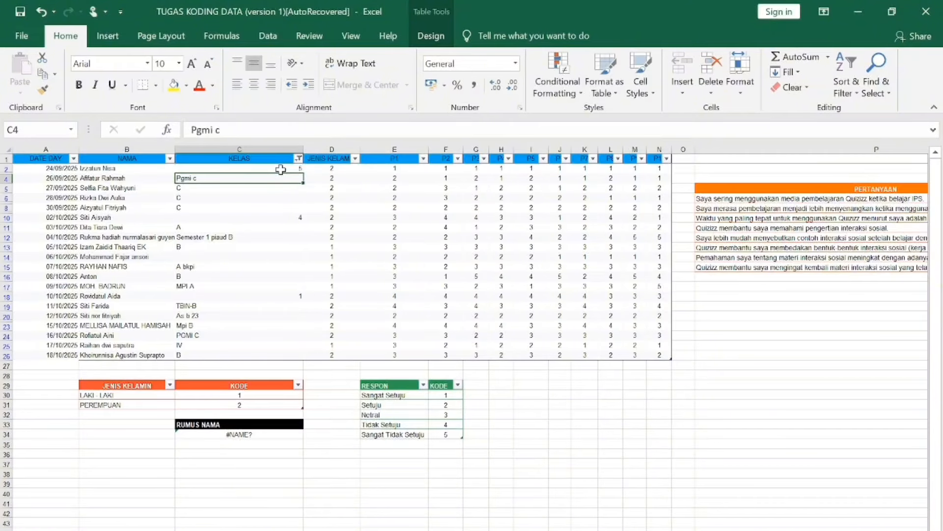
pyautogui.write('5')
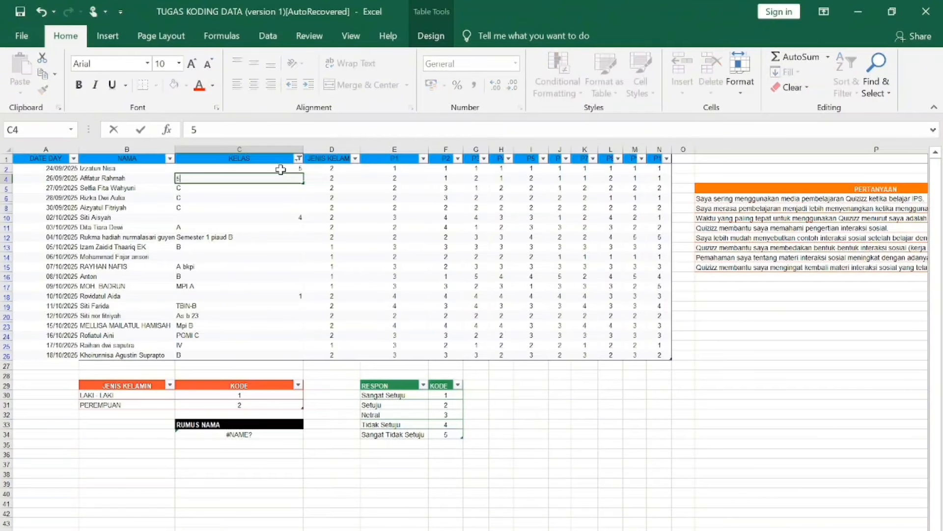
pyautogui.press('Return')
pyautogui.write('5')
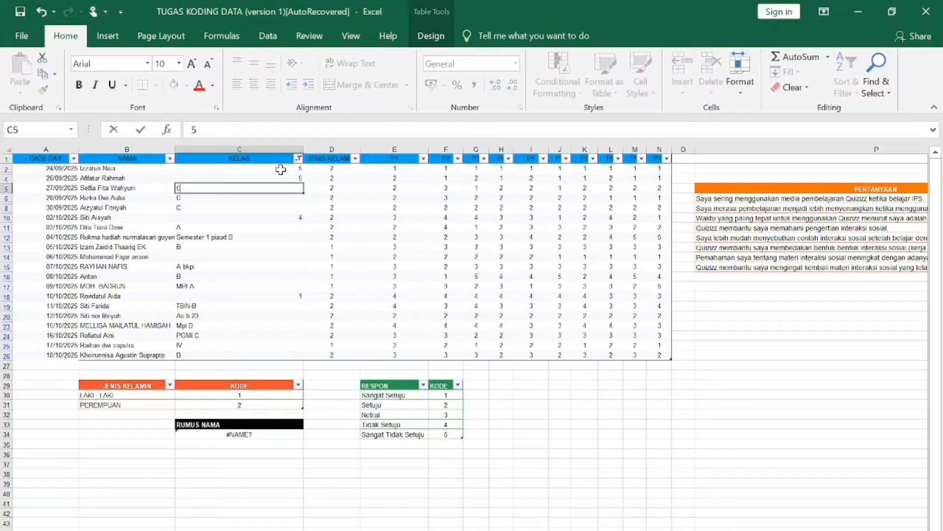
pyautogui.press('Return')
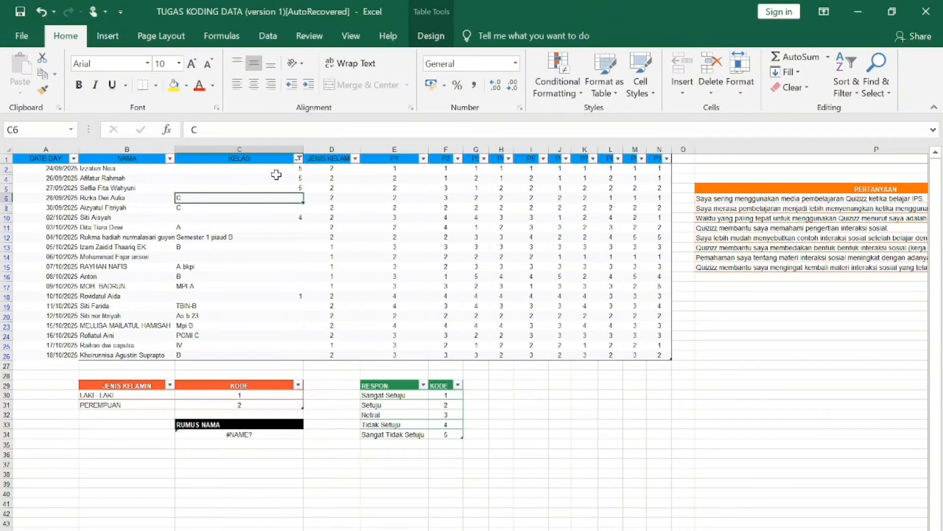
# Step: Fill the 5 from C2 down through the visible KELAS cells to C26
pyautogui.click(297, 188)
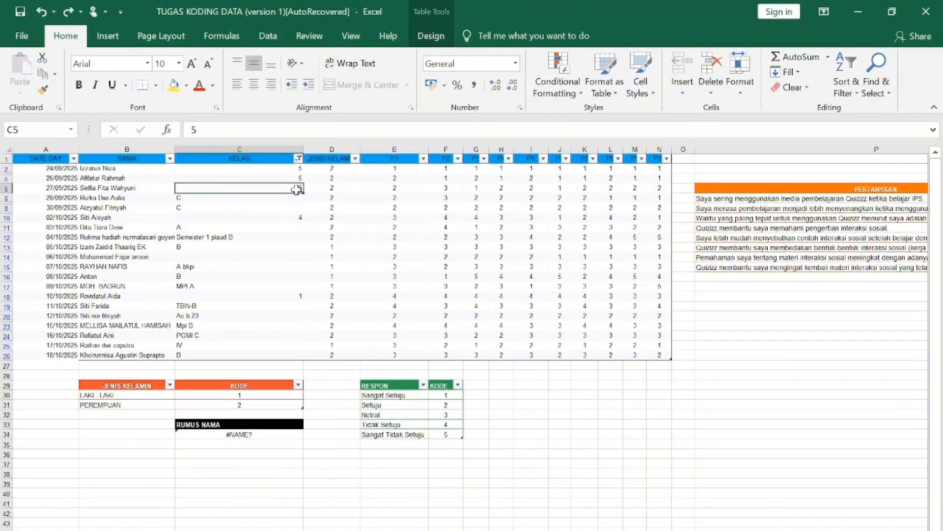
pyautogui.click(290, 169)
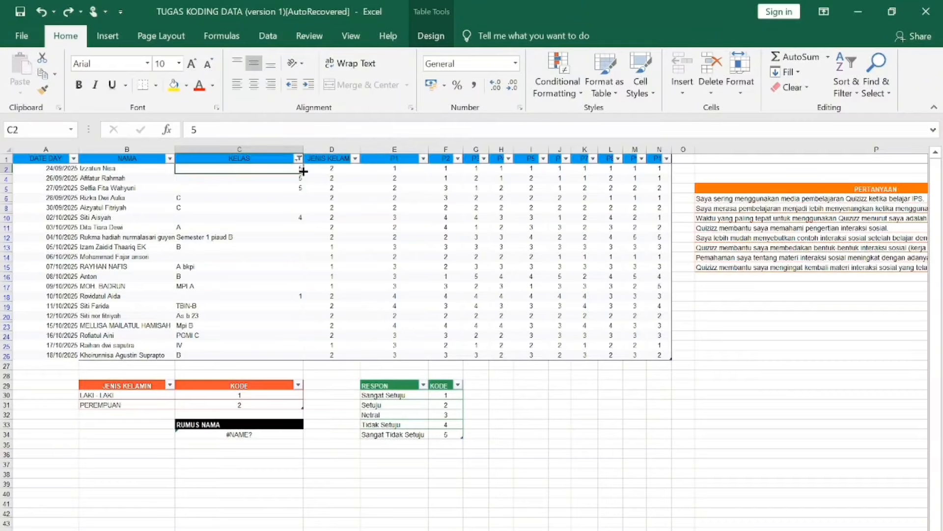
pyautogui.moveTo(303, 171); pyautogui.dragTo(304, 363)
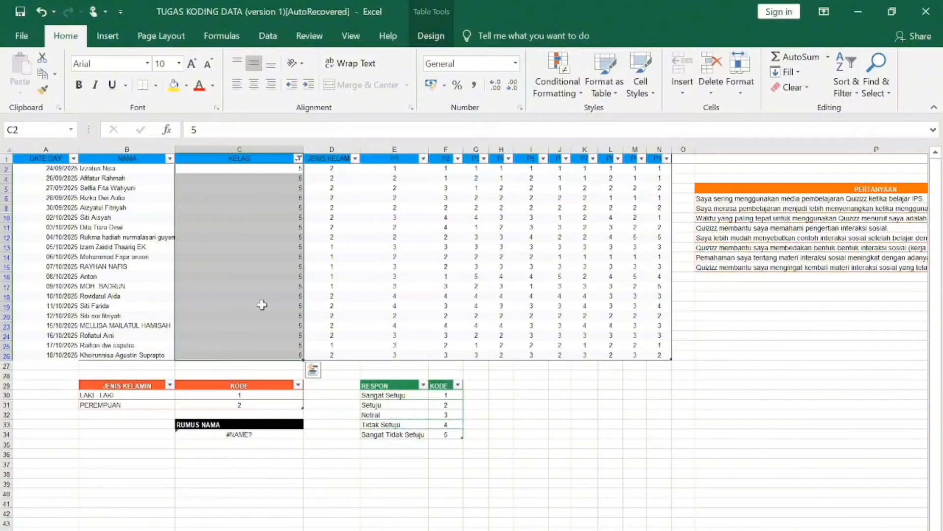
# Step: Show every row again by including the value 5 in the KELAS filter
pyautogui.click(298, 158)
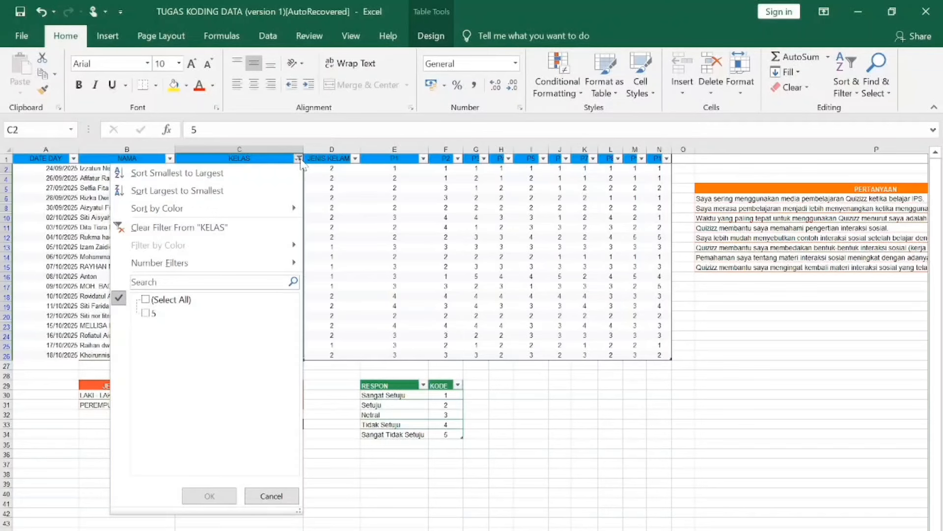
pyautogui.click(146, 314)
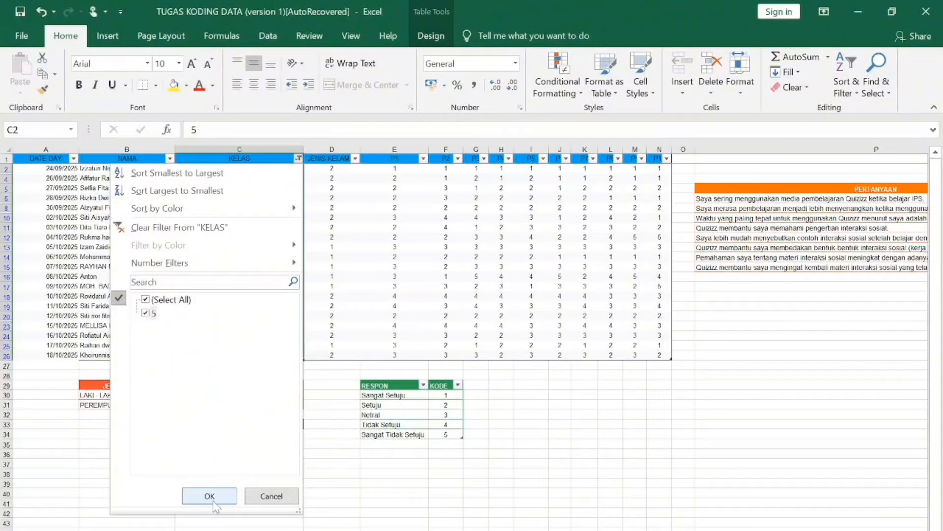
pyautogui.click(210, 496)
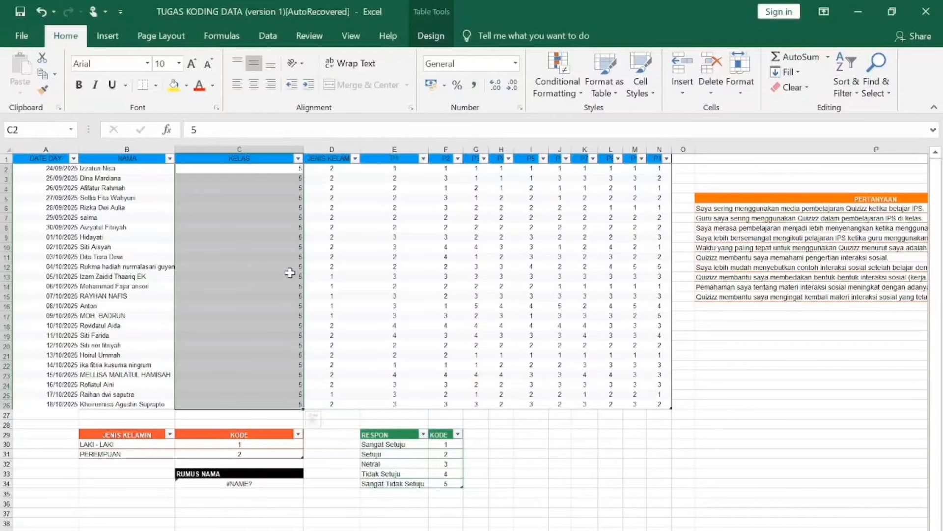
pyautogui.click(262, 347)
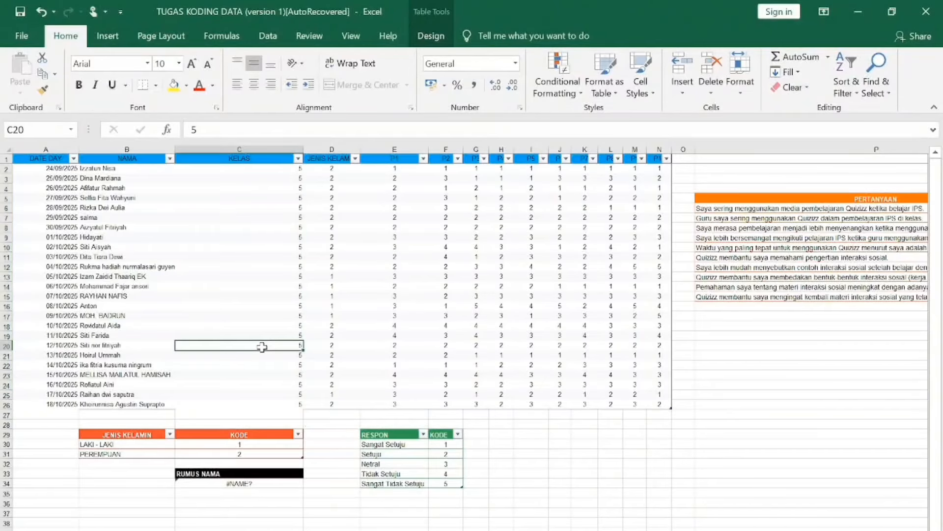
# Step: Center the KELAS values horizontally in cells C2:C26
pyautogui.click(255, 169)
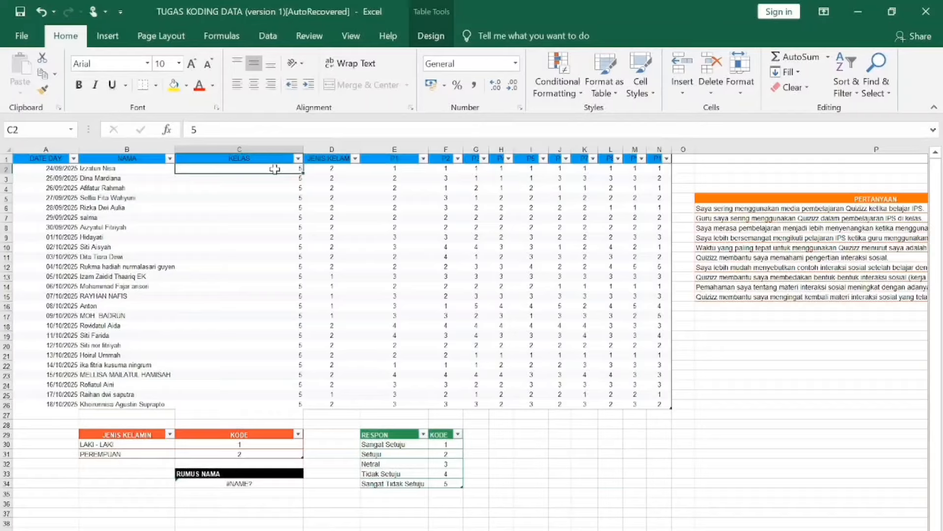
pyautogui.moveTo(275, 168); pyautogui.dragTo(283, 406)
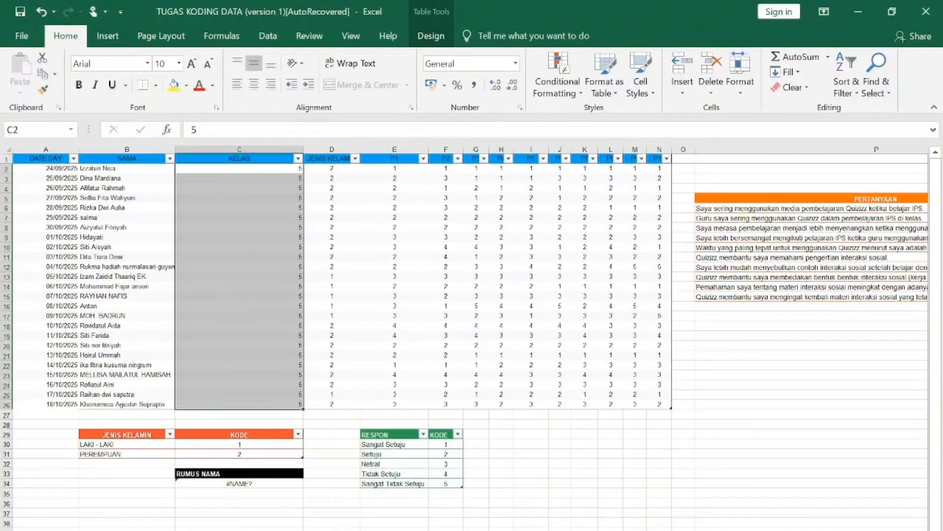
pyautogui.click(255, 86)
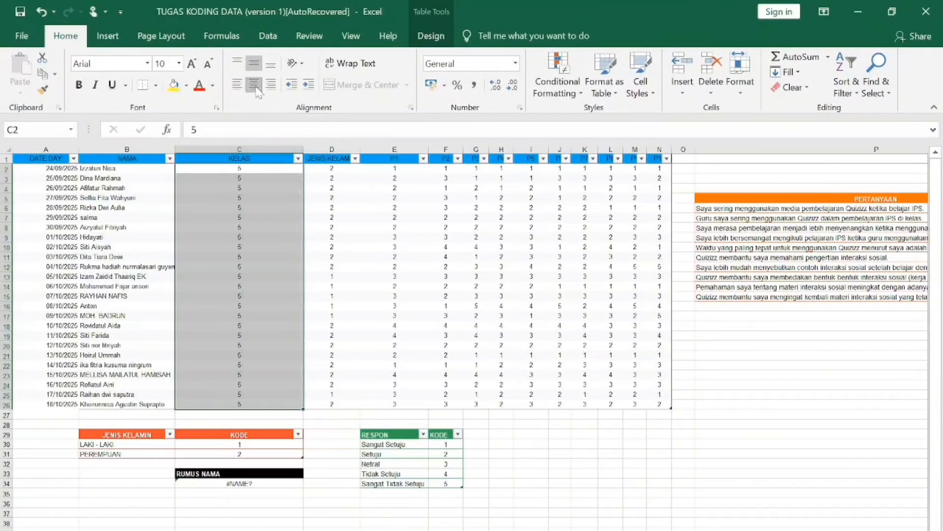
pyautogui.click(253, 218)
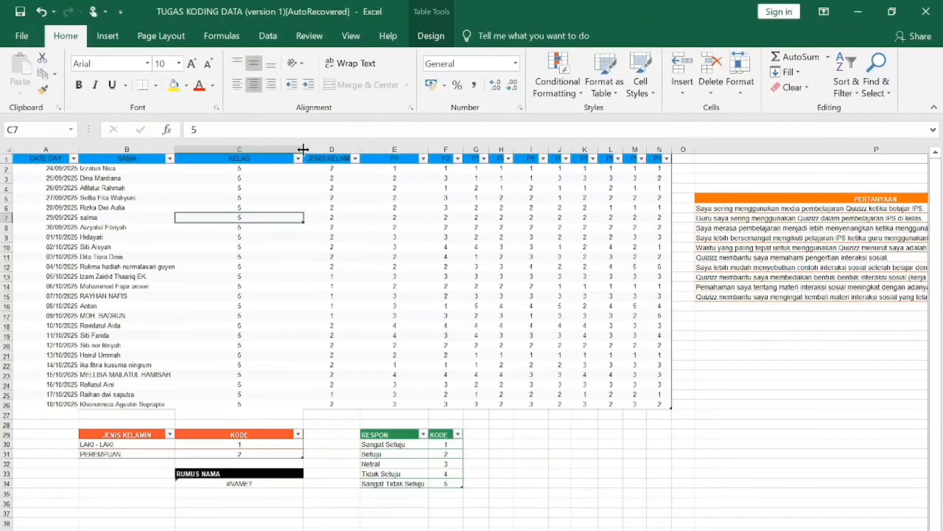
# Step: Narrow the KELAS column to roughly half its width
pyautogui.moveTo(303, 149); pyautogui.dragTo(255, 146)
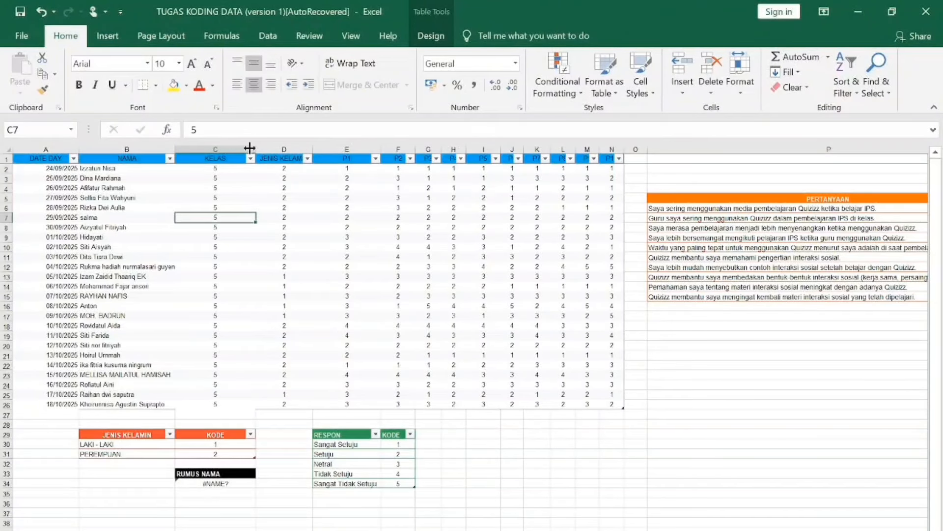
pyautogui.moveTo(252, 147); pyautogui.dragTo(241, 147)
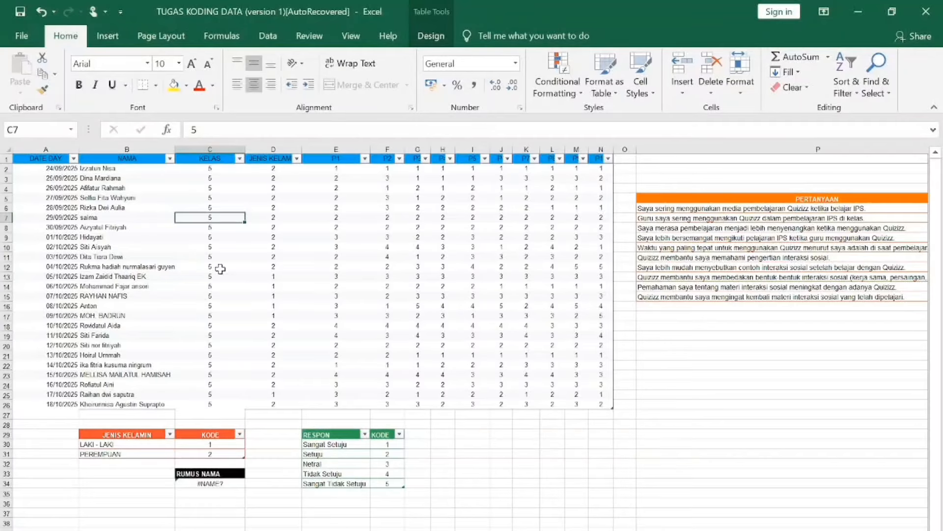
pyautogui.press('Up')
pyautogui.press('Up')
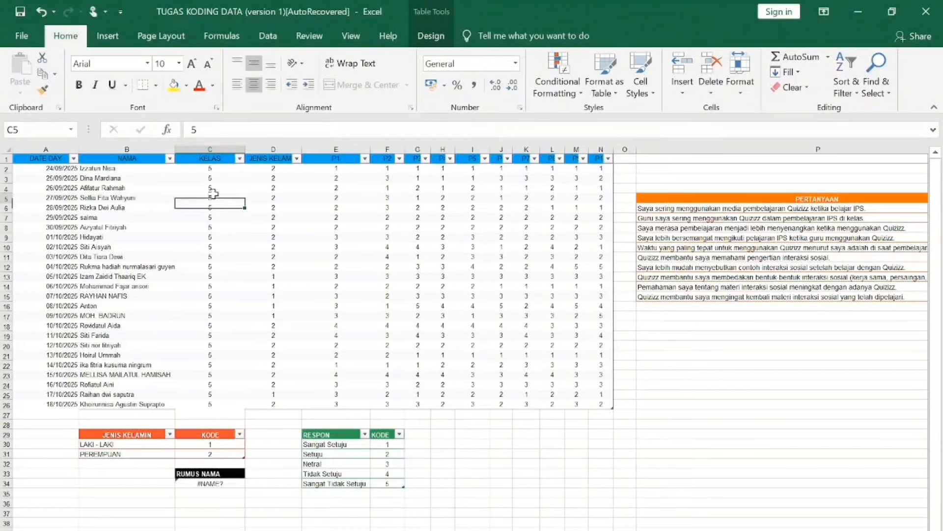
# Step: Insert a new table column between NAMA and KELAS
pyautogui.click(129, 170)
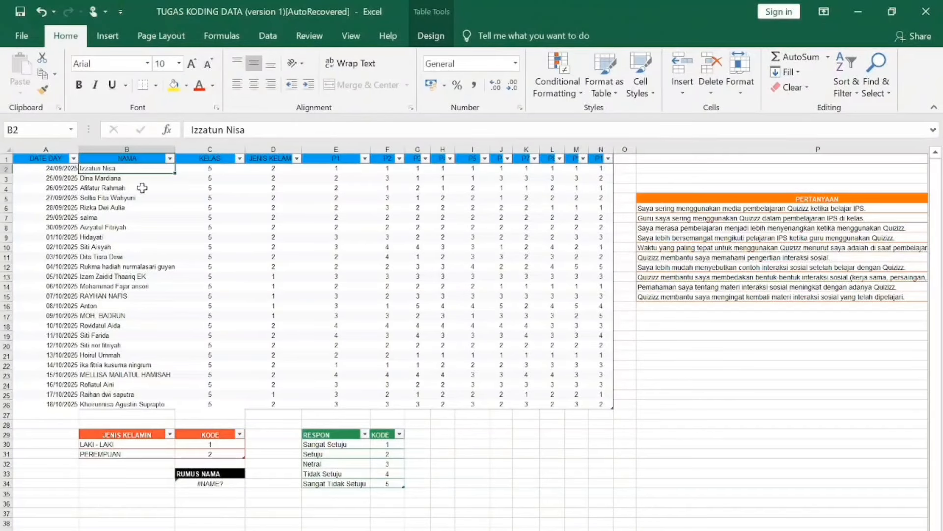
pyautogui.click(188, 160)
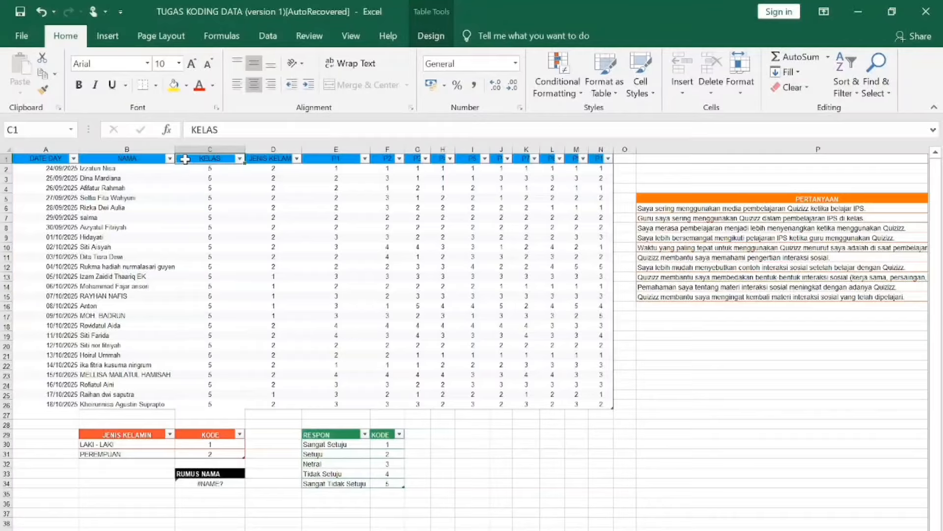
pyautogui.moveTo(187, 158); pyautogui.dragTo(195, 403)
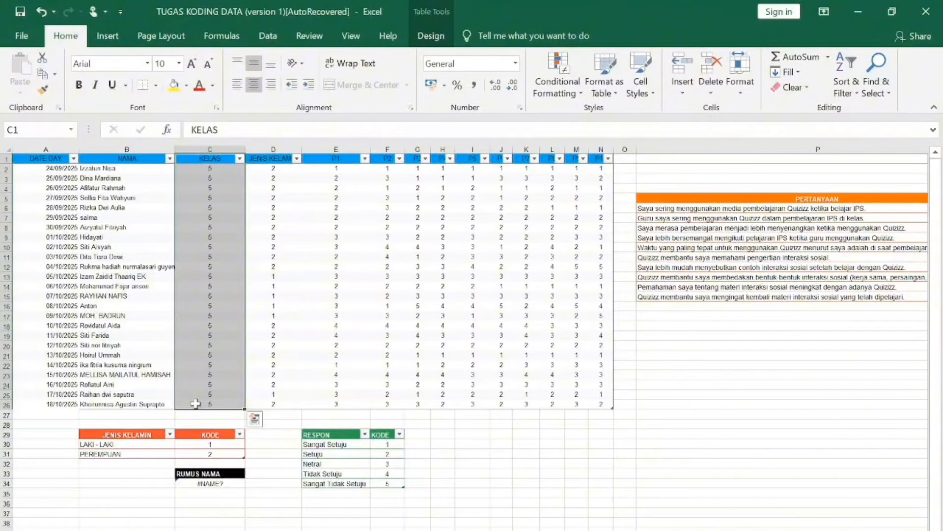
pyautogui.rightClick(196, 405)
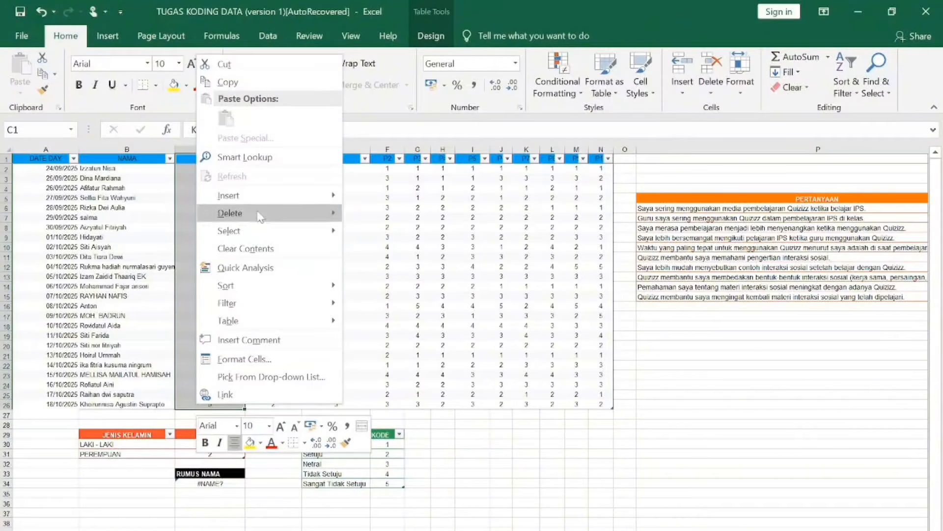
pyautogui.moveTo(264, 201)
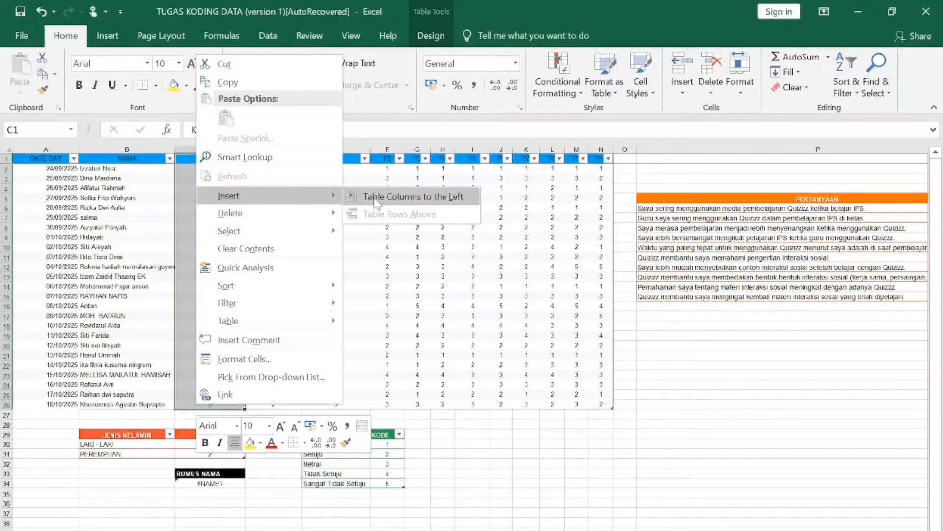
pyautogui.click(425, 200)
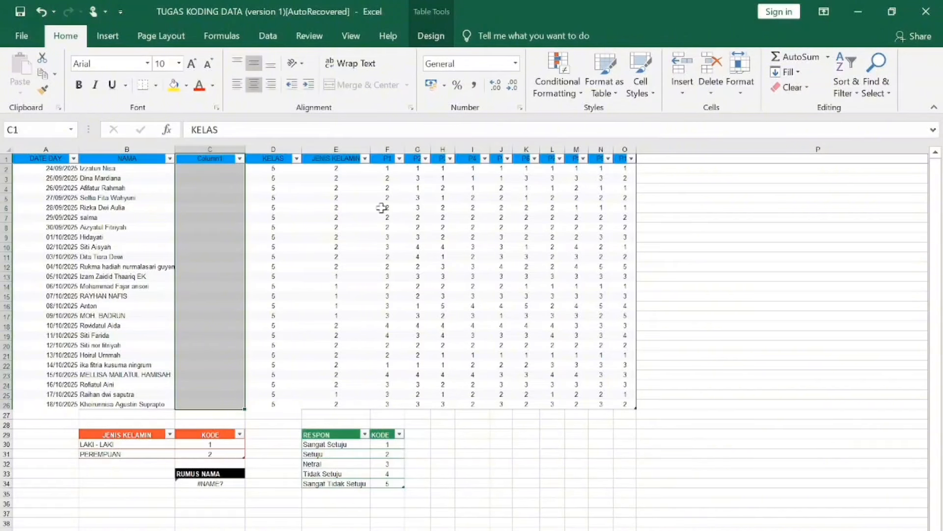
pyautogui.click(213, 198)
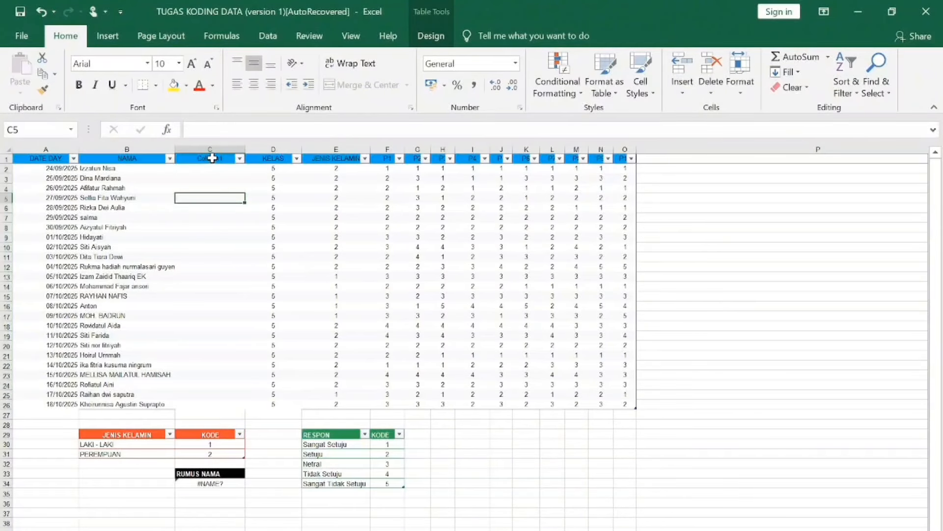
# Step: Rename the header of the new column beside NAMA as NAMA HASIL
pyautogui.click(213, 158)
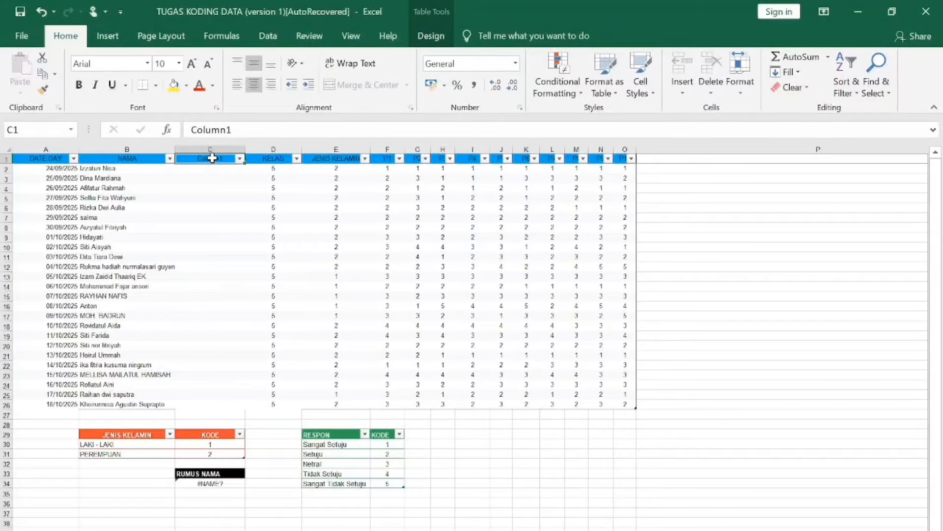
pyautogui.press('BackSpace')
pyautogui.write('NAMA')
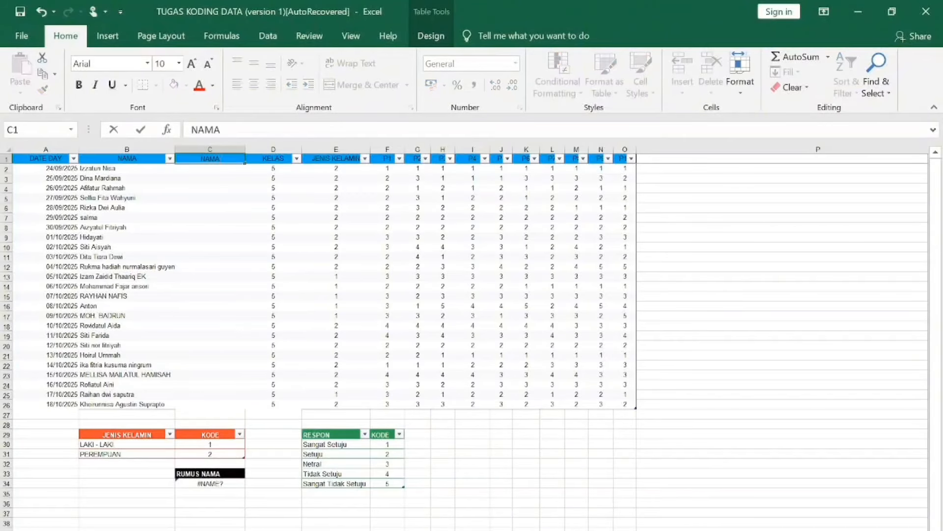
pyautogui.write(' HASIL')
pyautogui.moveTo(148, 188); pyautogui.dragTo(186, 168)
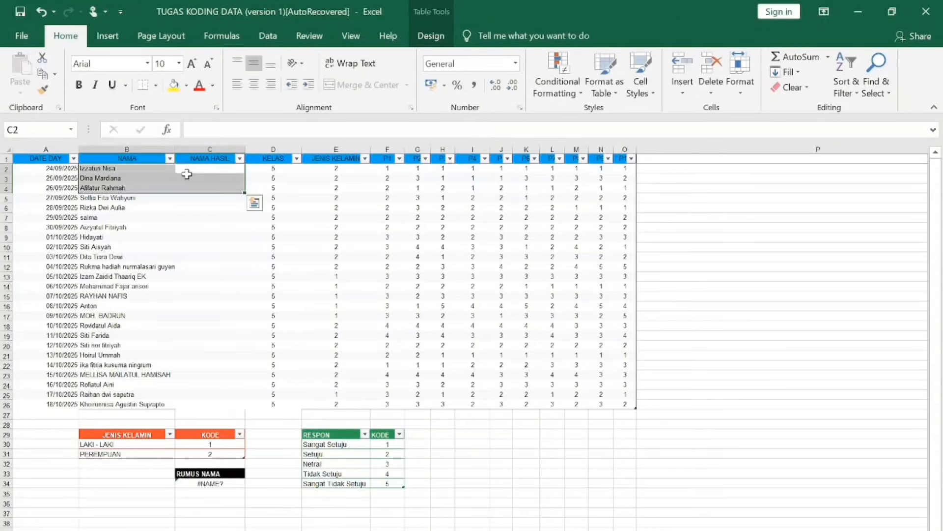
pyautogui.click(187, 175)
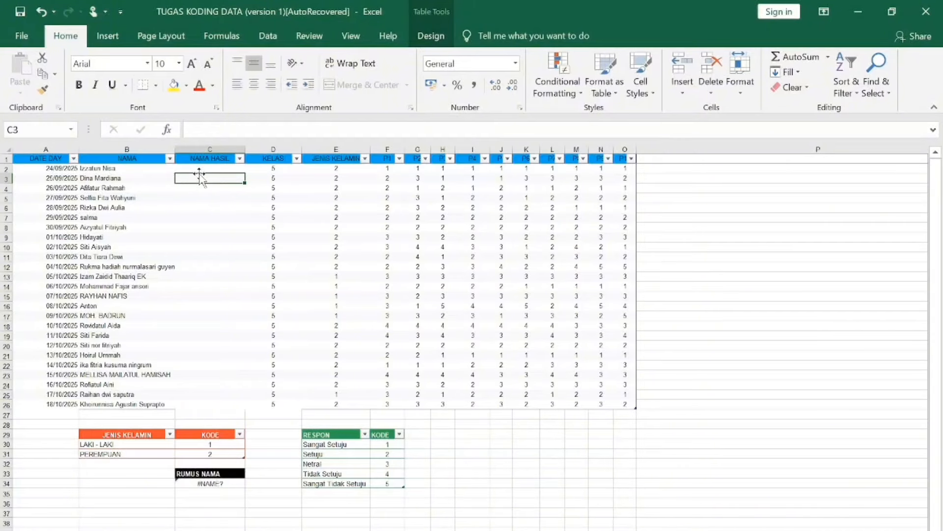
pyautogui.click(201, 169)
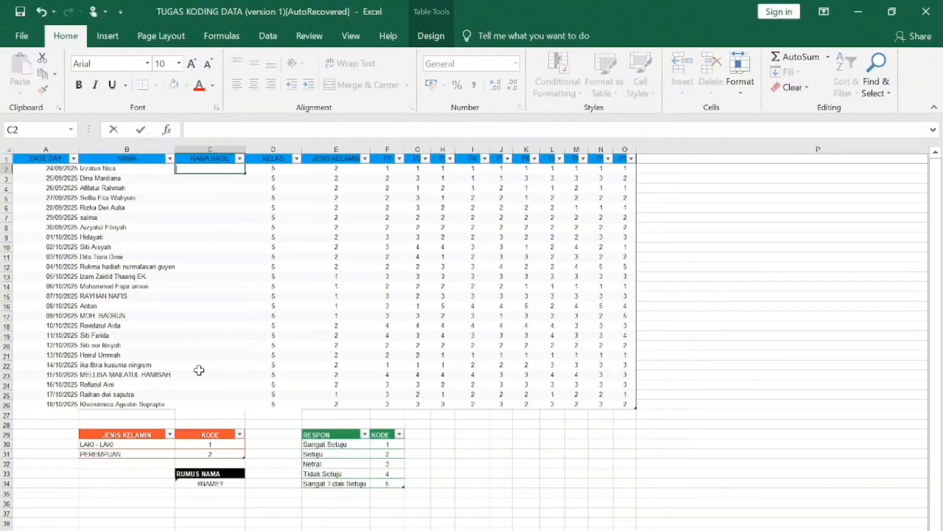
pyautogui.click(240, 199)
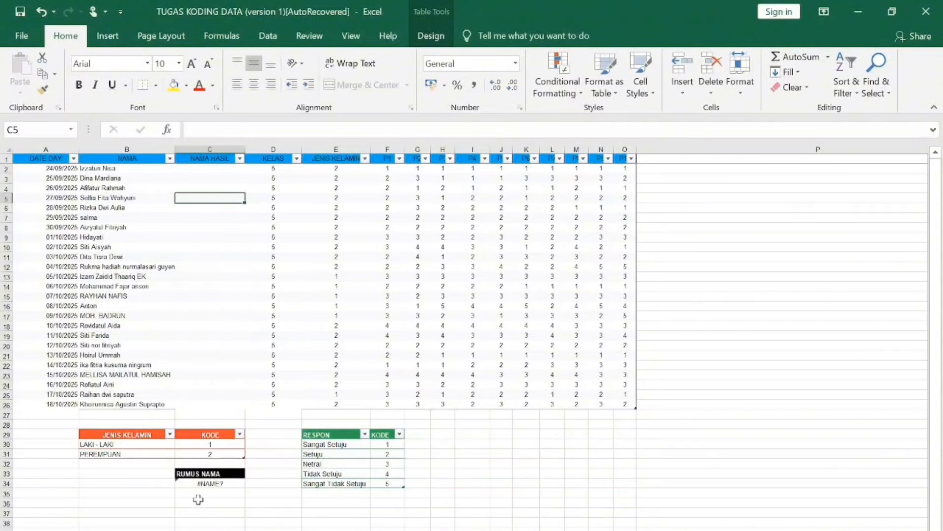
# Step: Open the example formula under RUMUS NAMA in cell C34 and select its PROPER (NAMA) text
pyautogui.click(199, 482)
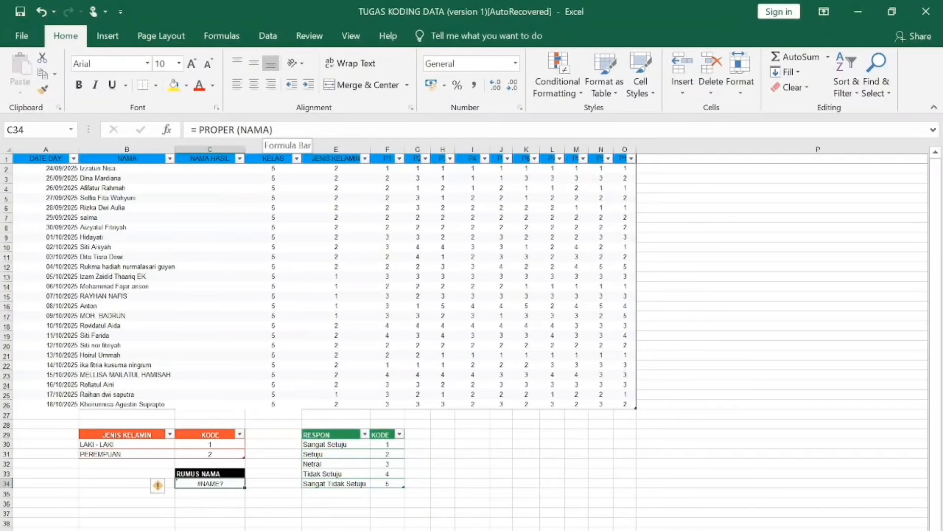
pyautogui.press('F2')
pyautogui.moveTo(272, 130); pyautogui.dragTo(197, 130)
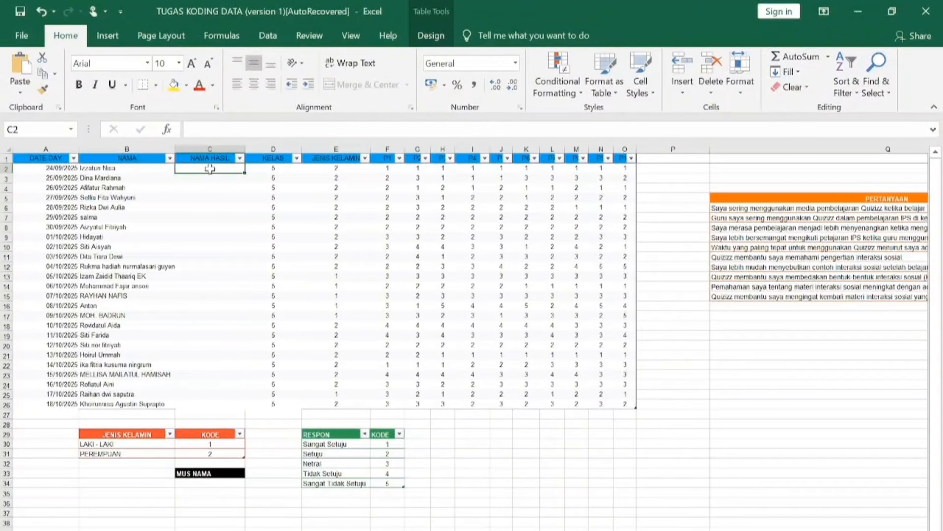
pyautogui.write('=')
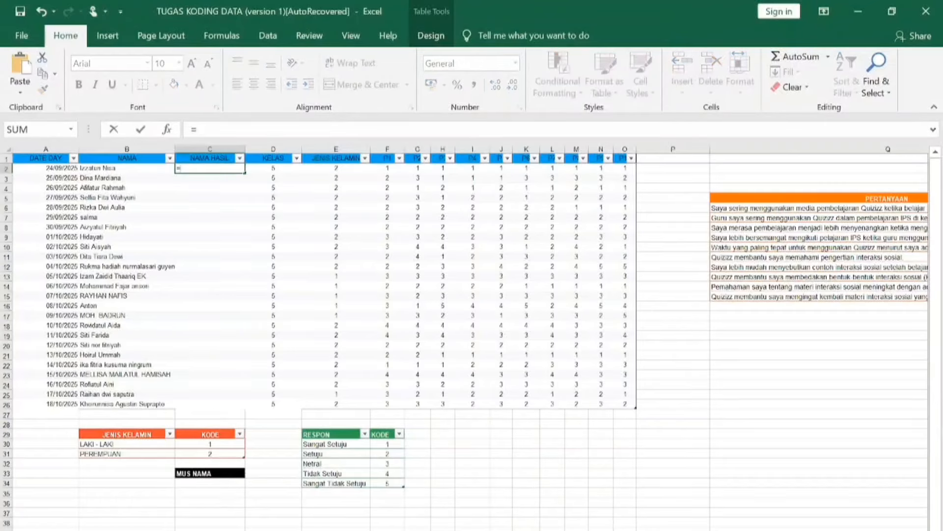
pyautogui.write('P')
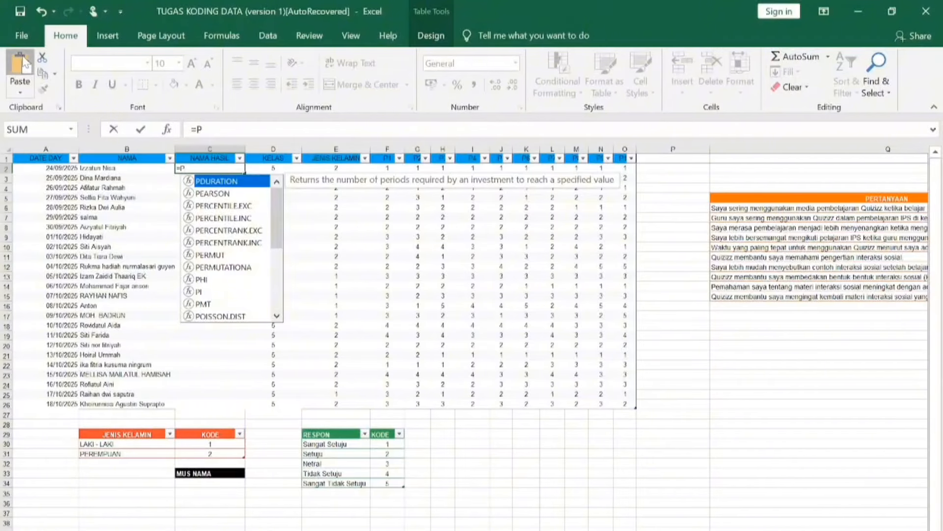
pyautogui.write('RO')
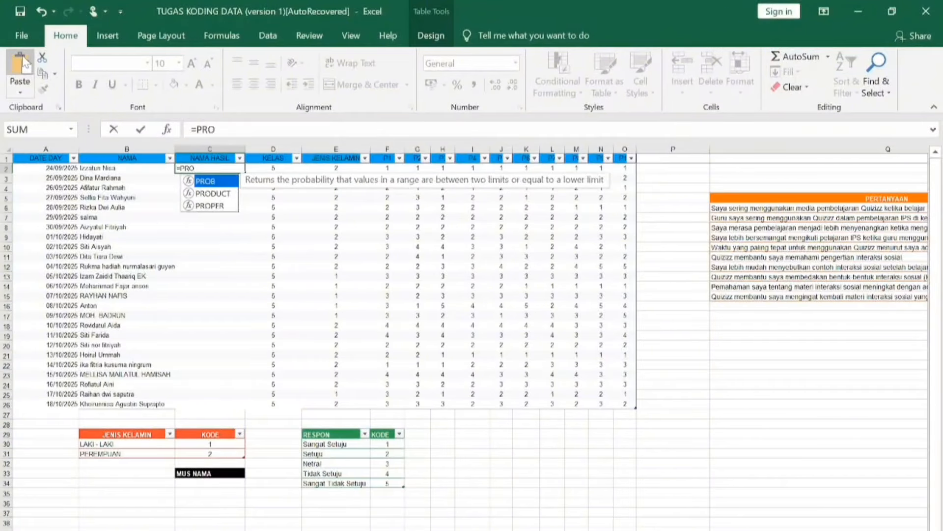
pyautogui.write('P')
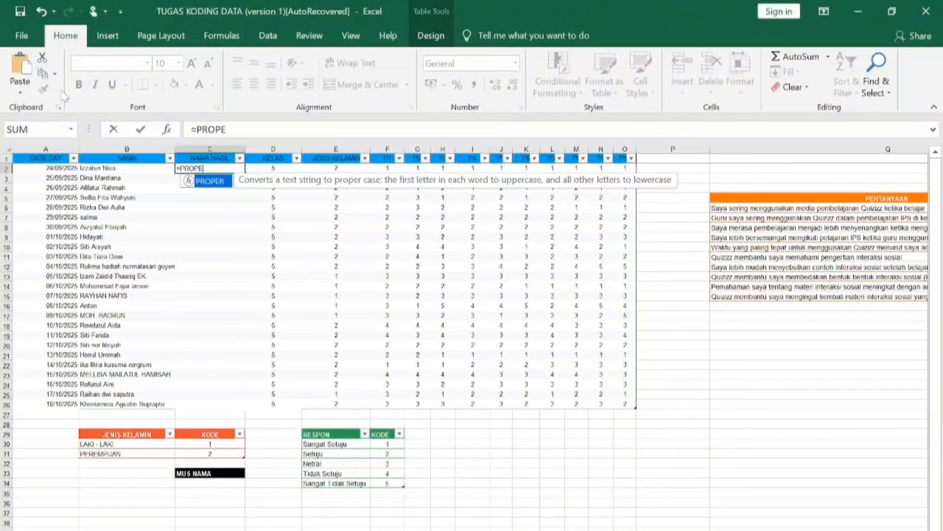
pyautogui.write('ER(')
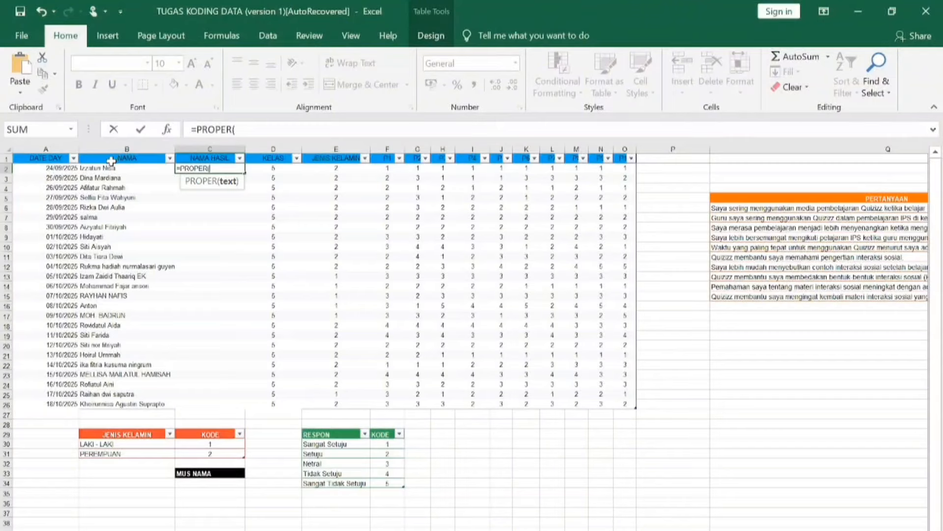
pyautogui.click(109, 169)
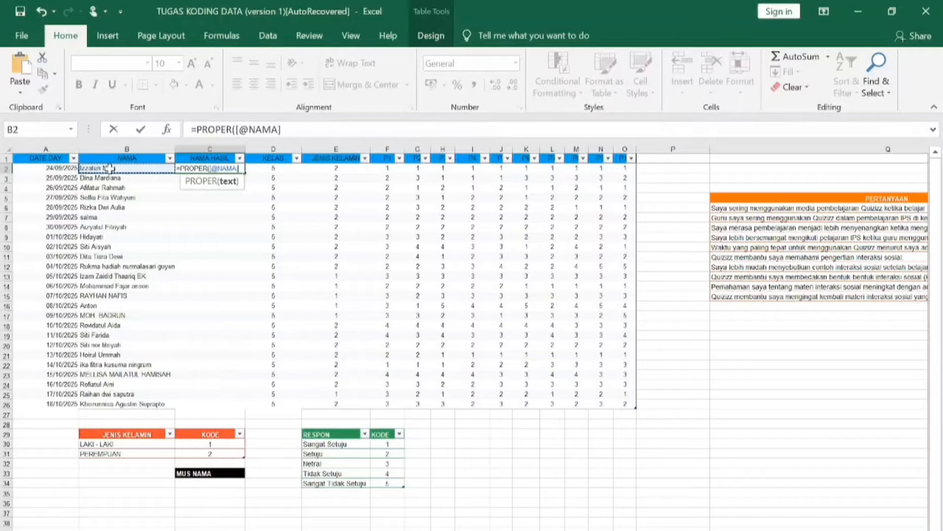
pyautogui.write(')')
pyautogui.press('Return')
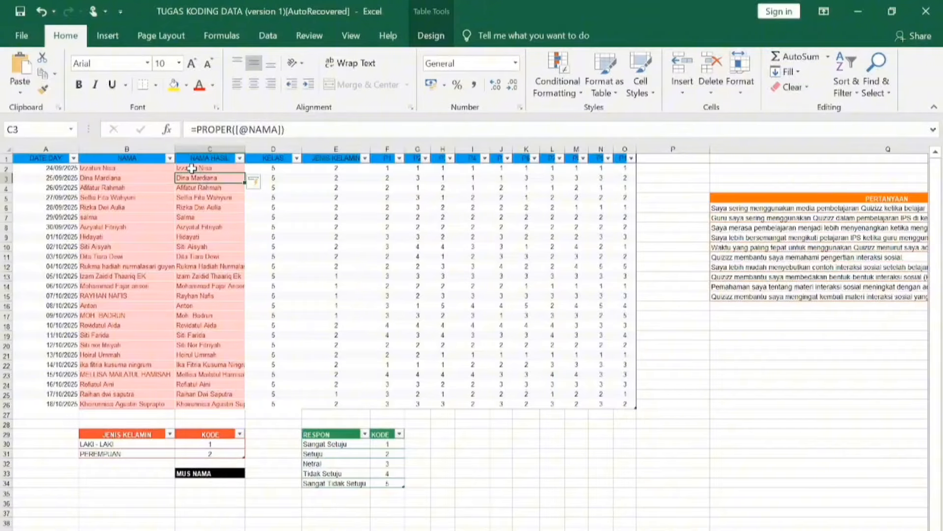
# Step: Sort the table by the NAMA HASIL values in C2:C26 from A to Z
pyautogui.moveTo(184, 168); pyautogui.dragTo(221, 403)
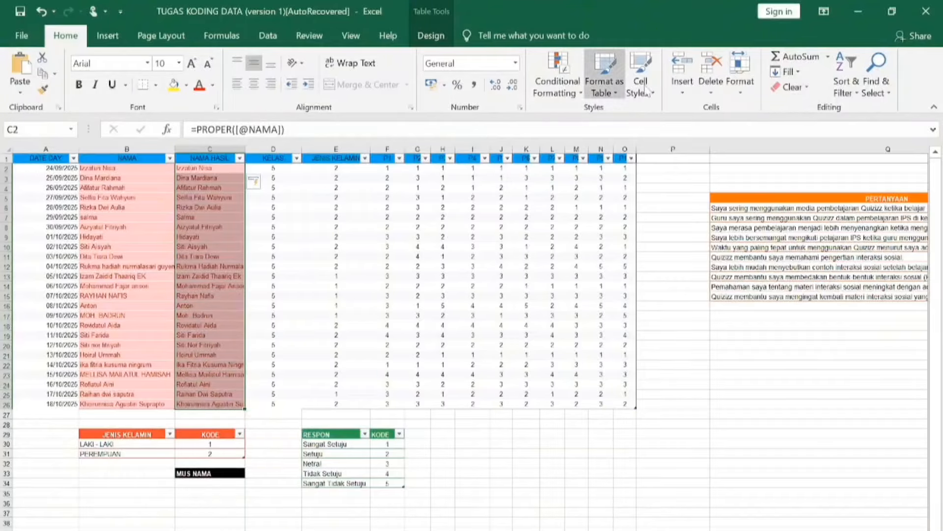
pyautogui.click(840, 52)
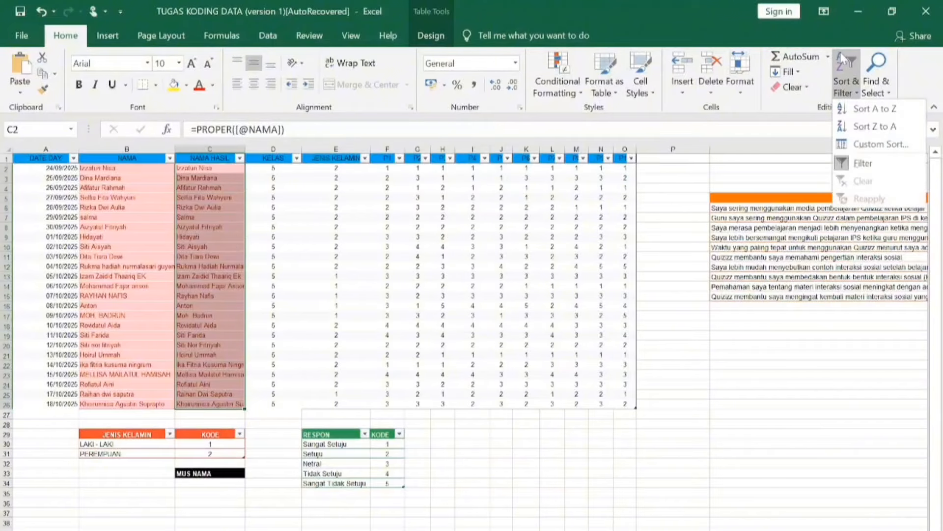
pyautogui.click(874, 109)
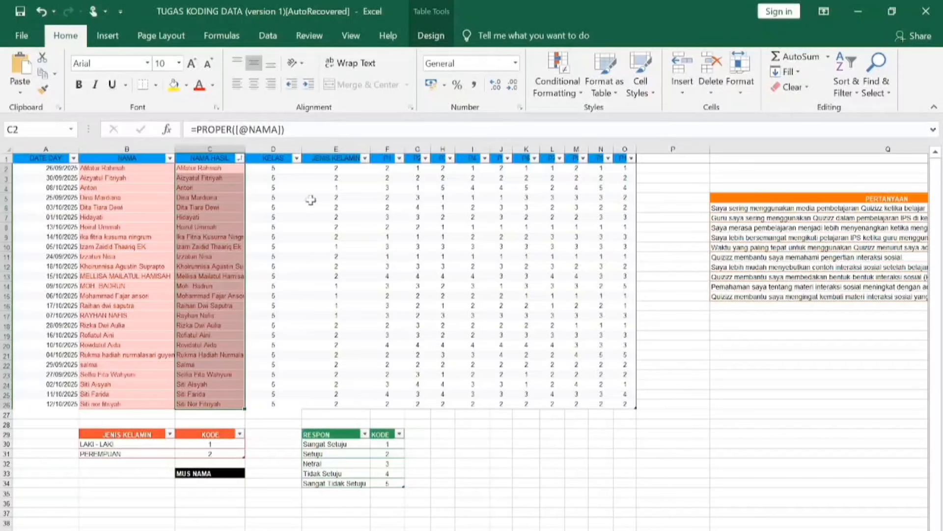
# Step: Widen the NAMA HASIL column to fit the longest name, and widen the NAMA column slightly
pyautogui.click(220, 197)
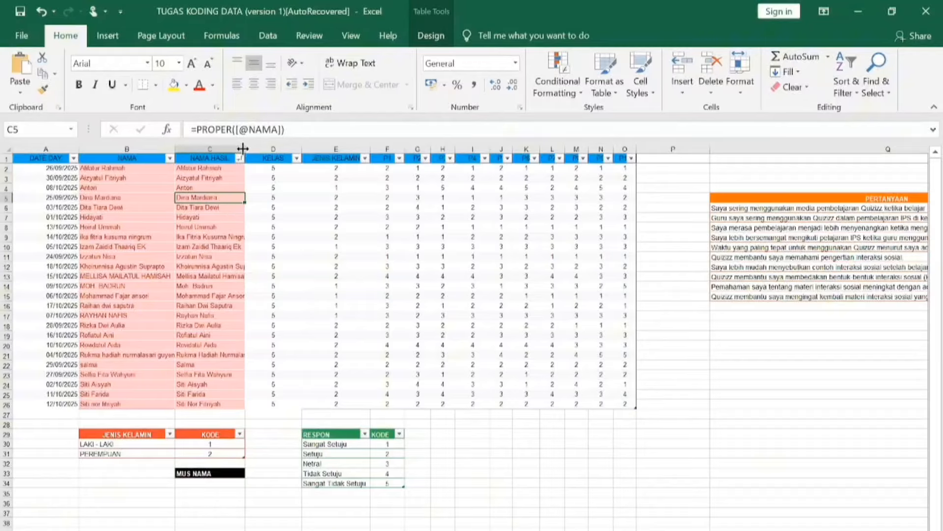
pyautogui.moveTo(242, 148); pyautogui.dragTo(277, 148)
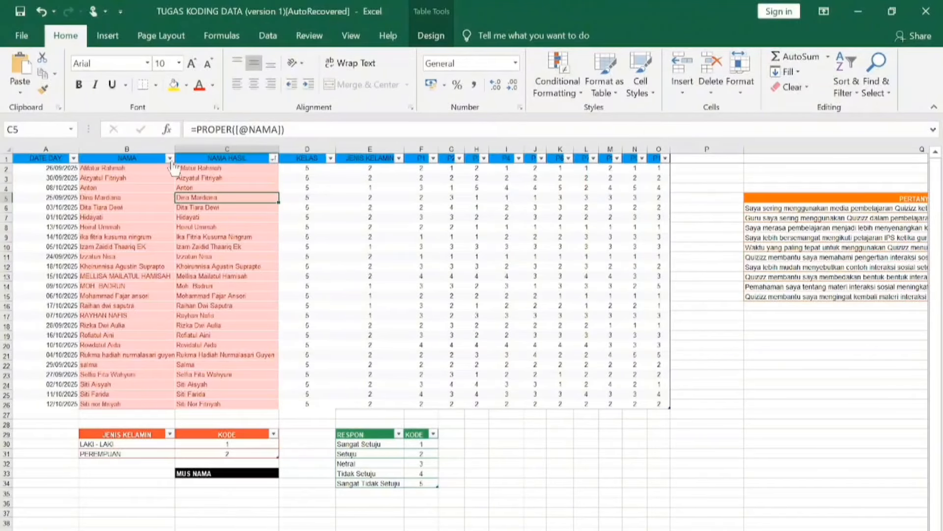
pyautogui.moveTo(173, 145); pyautogui.dragTo(181, 148)
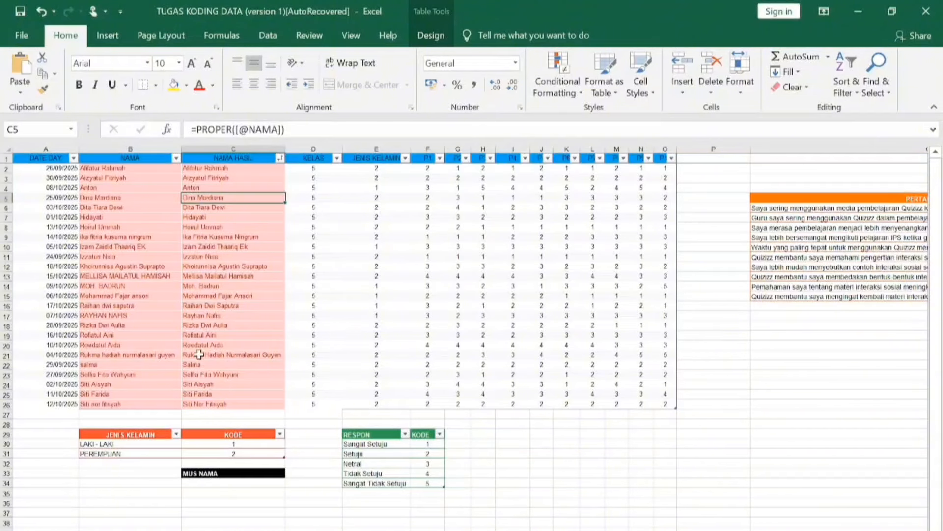
pyautogui.click(199, 354)
pyautogui.click(215, 295)
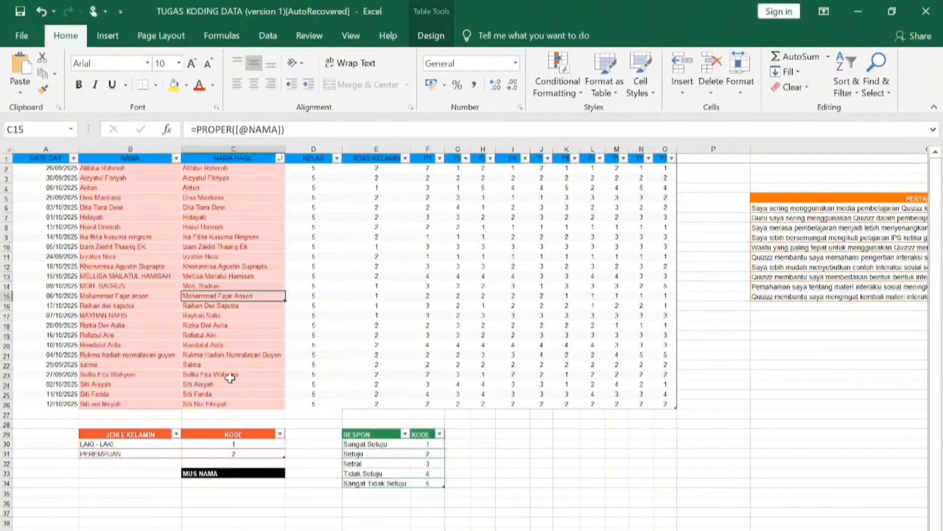
pyautogui.click(231, 378)
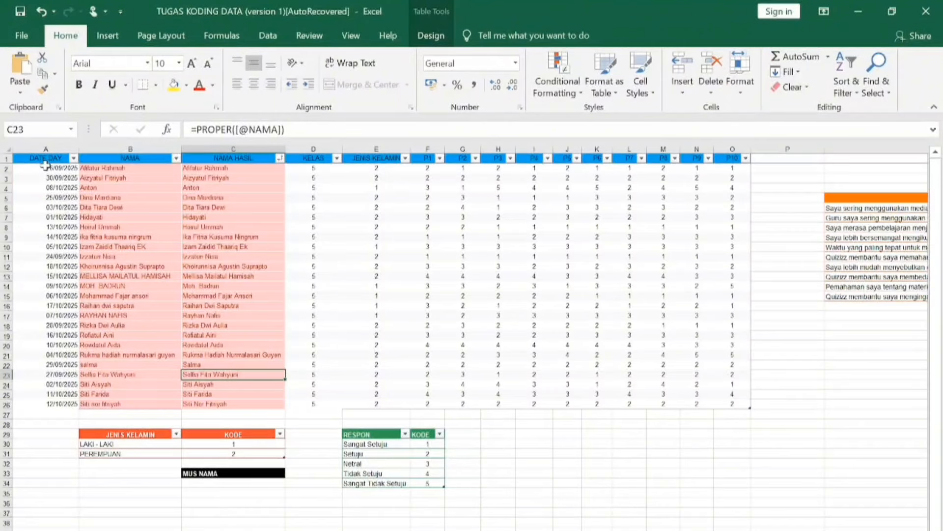
# Step: Set the first DATE DAY entry in cell A2 to 26/08/2025
pyautogui.click(45, 168)
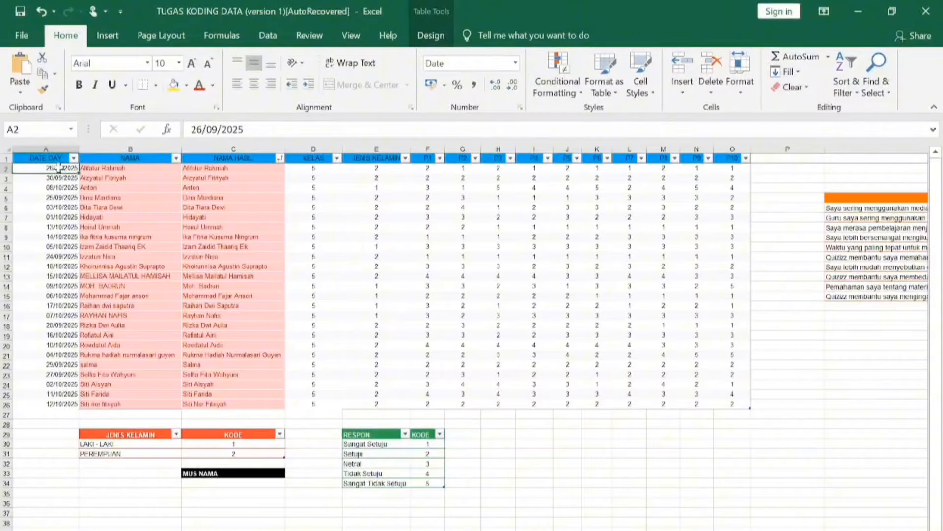
pyautogui.press('BackSpace')
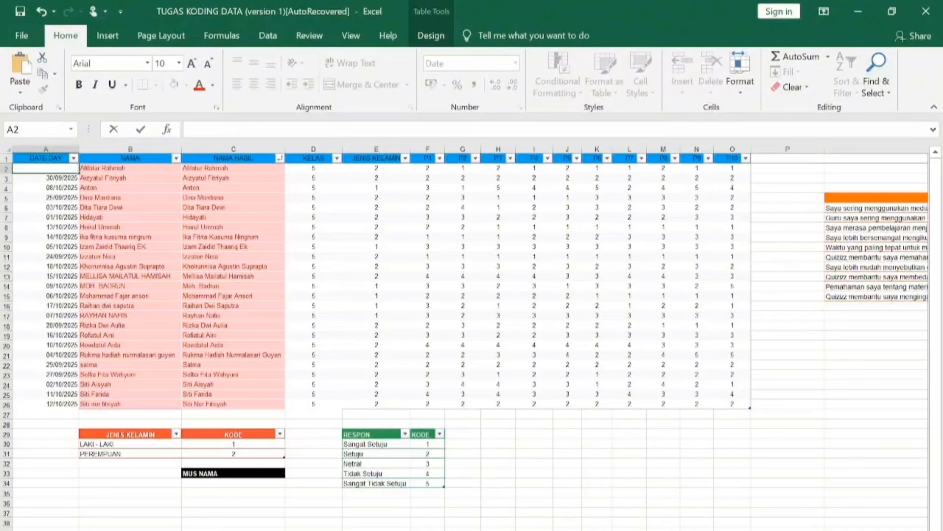
pyautogui.hotkey('ctrl', 'z')
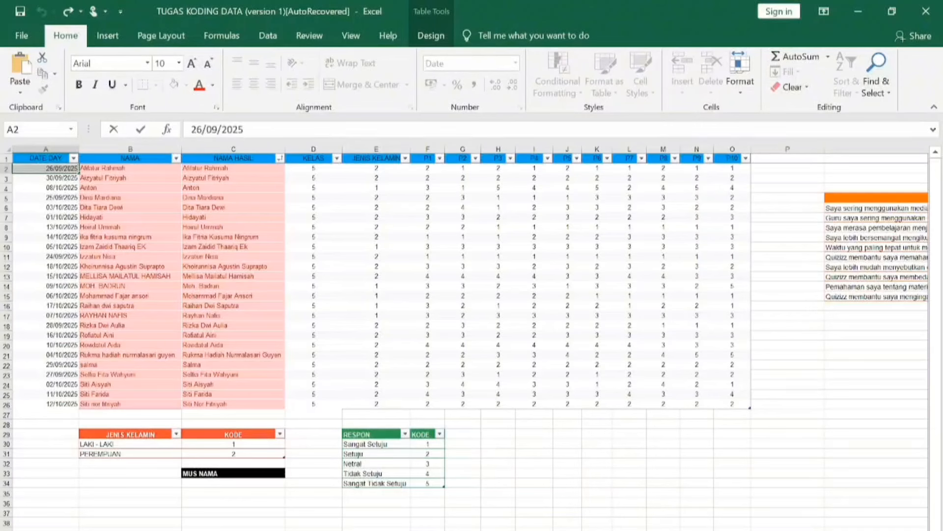
pyautogui.press('Delete')
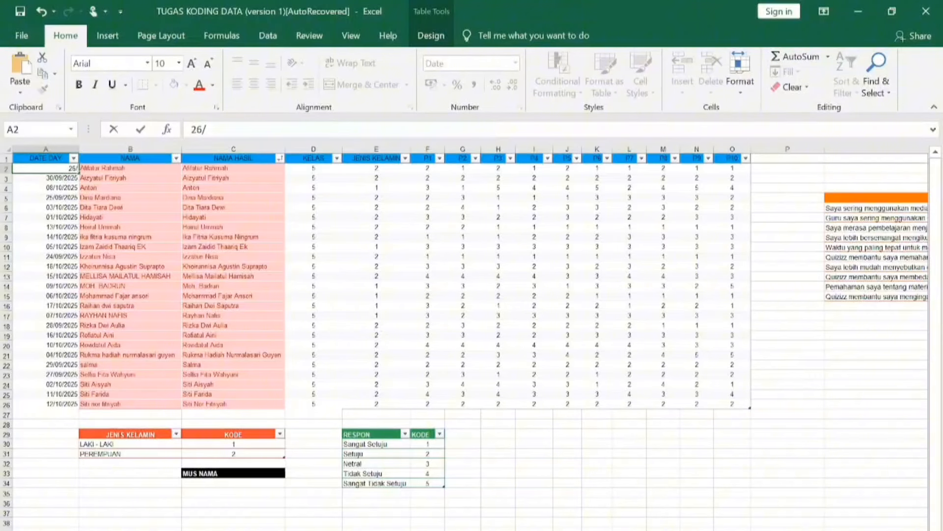
pyautogui.write('26/08/2025')
pyautogui.press('Return')
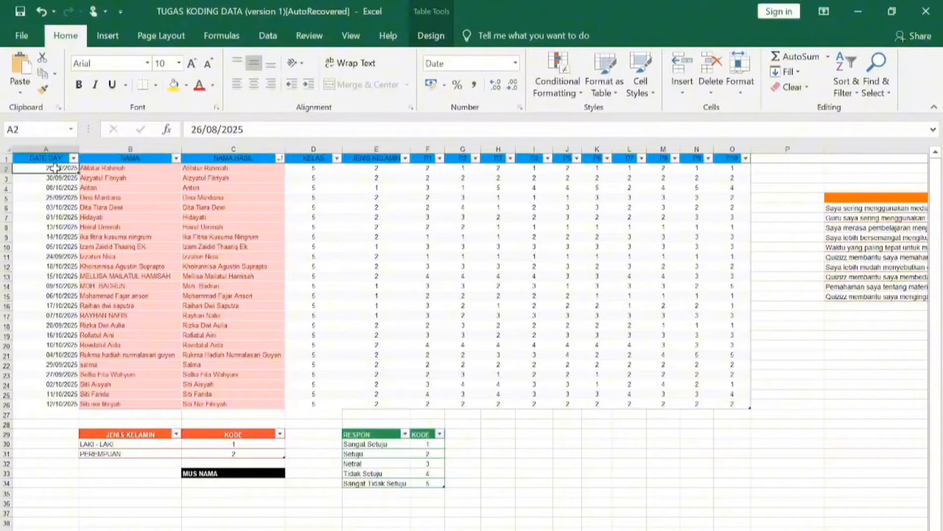
# Step: Choose the Indonesian locale and the 14 Maret 2012 date type in Format Cells for the DATE DAY entries in A2:A26
pyautogui.moveTo(55, 168); pyautogui.dragTo(58, 405)
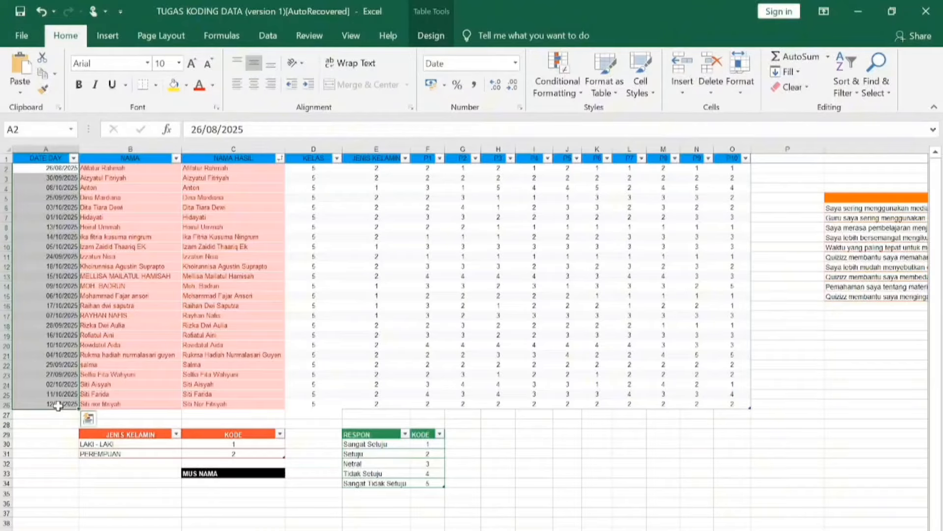
pyautogui.rightClick(58, 406)
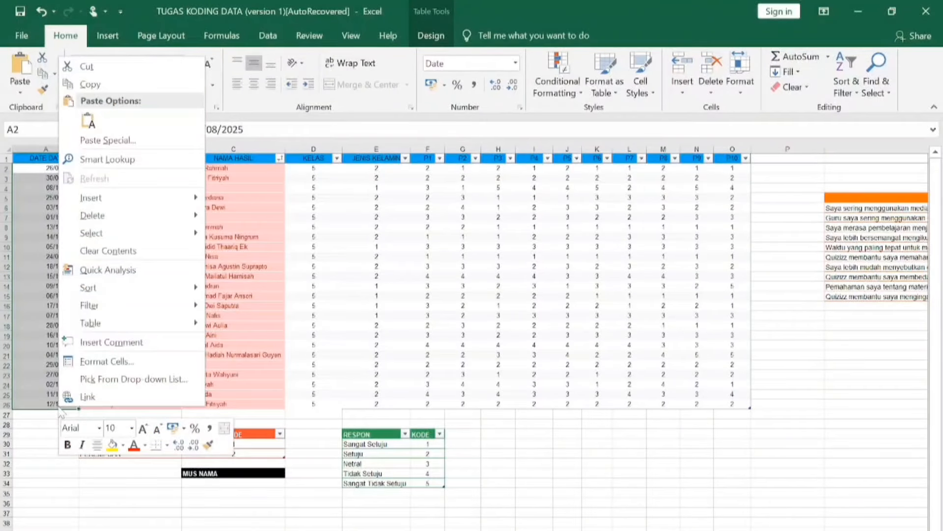
pyautogui.click(78, 365)
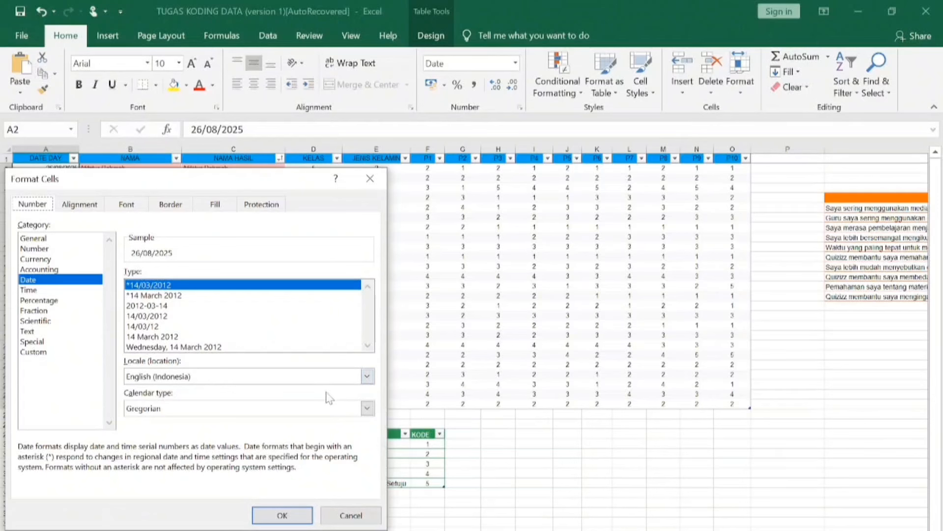
pyautogui.click(367, 381)
pyautogui.click(367, 377)
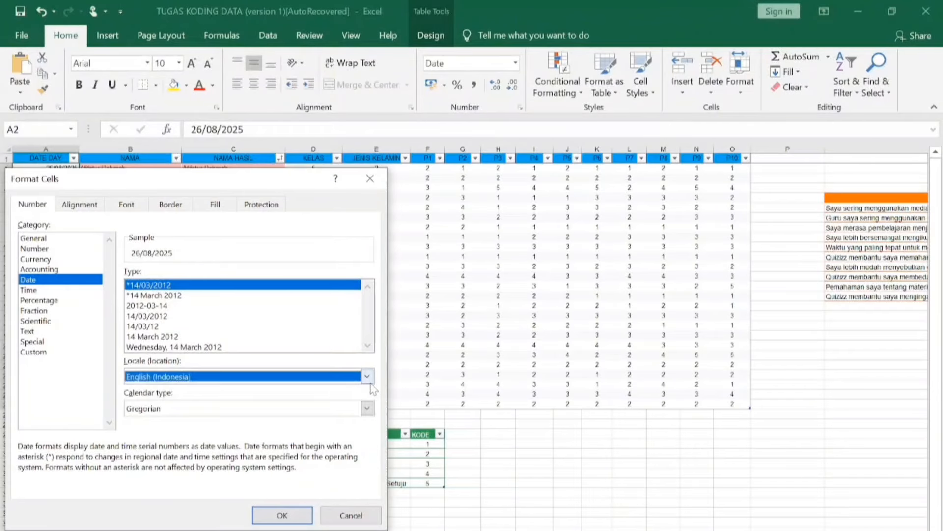
pyautogui.click(367, 377)
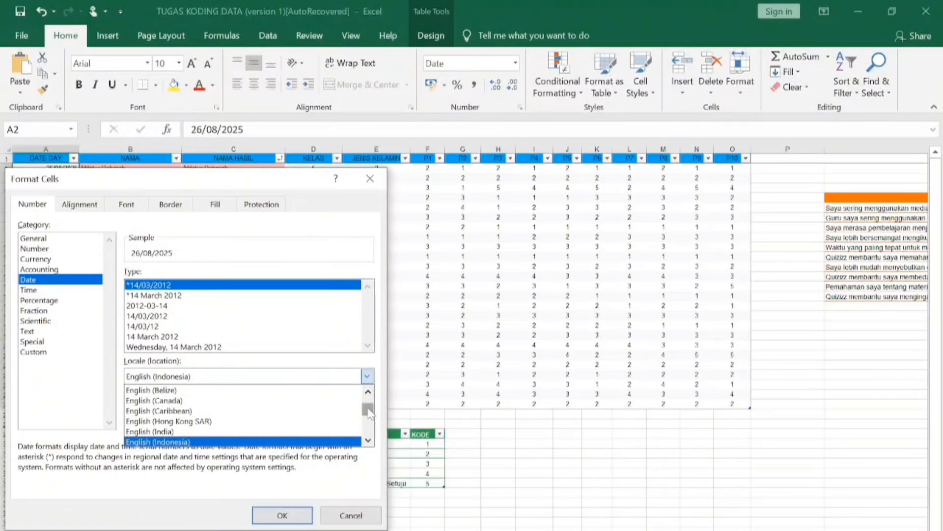
pyautogui.moveTo(368, 410); pyautogui.dragTo(370, 418)
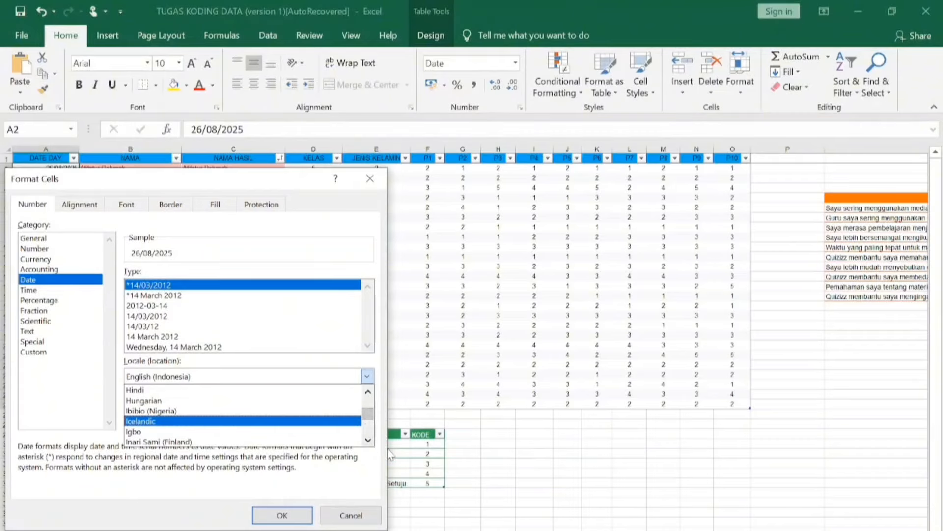
pyautogui.click(369, 440)
pyautogui.click(369, 440)
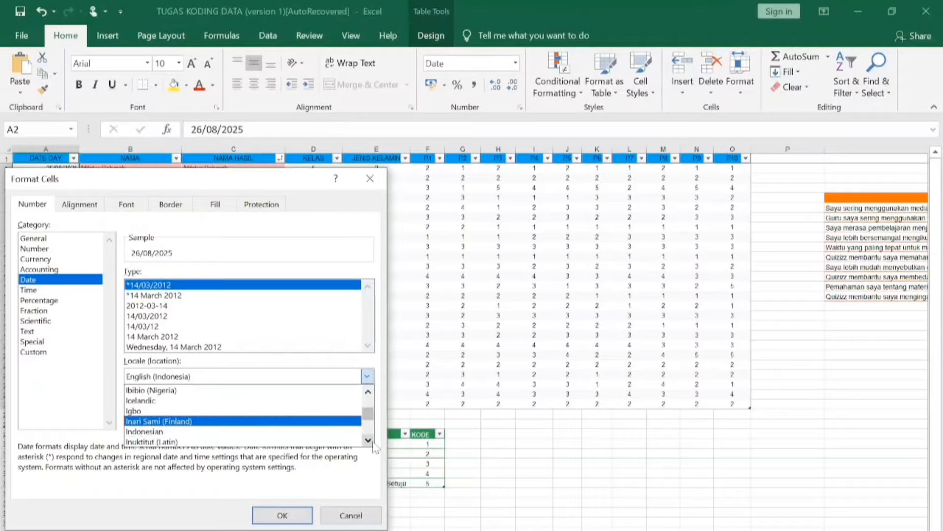
pyautogui.click(227, 432)
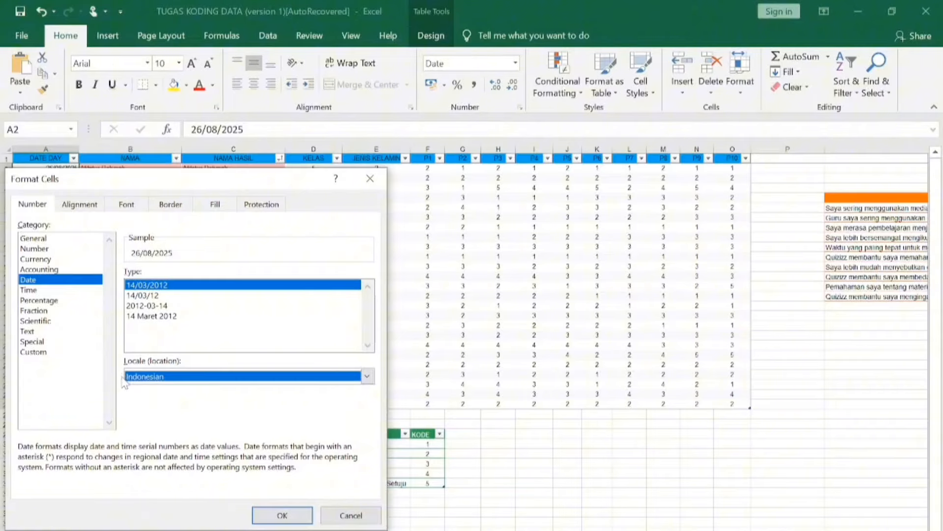
pyautogui.click(137, 318)
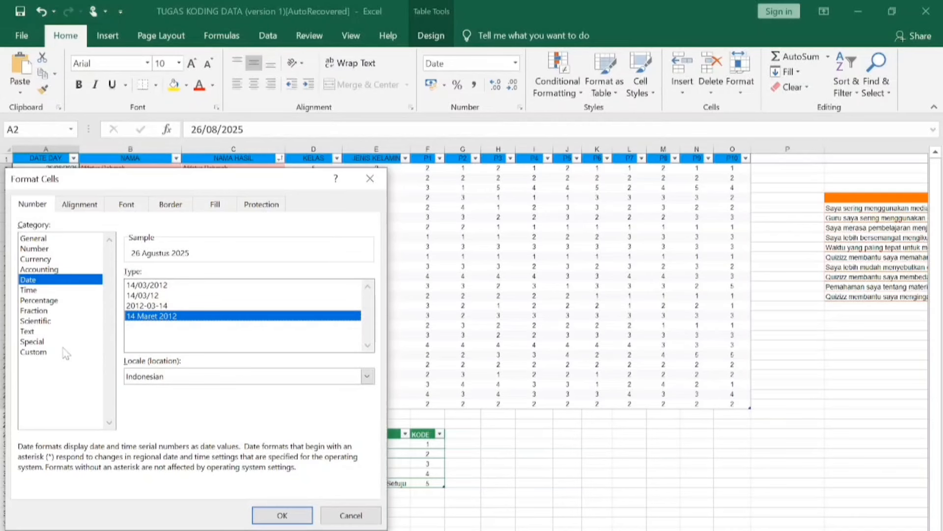
# Step: Apply the custom format [$-id-ID]dddd, dd mmmm yyyy;@ to the selected dates and widen the DATE DAY column to fit
pyautogui.click(43, 353)
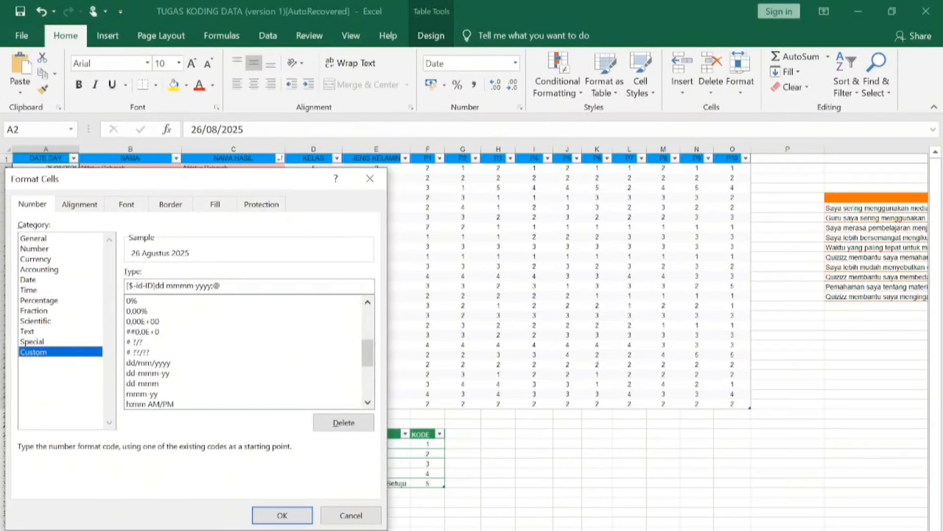
pyautogui.click(155, 286)
pyautogui.write('dddd')
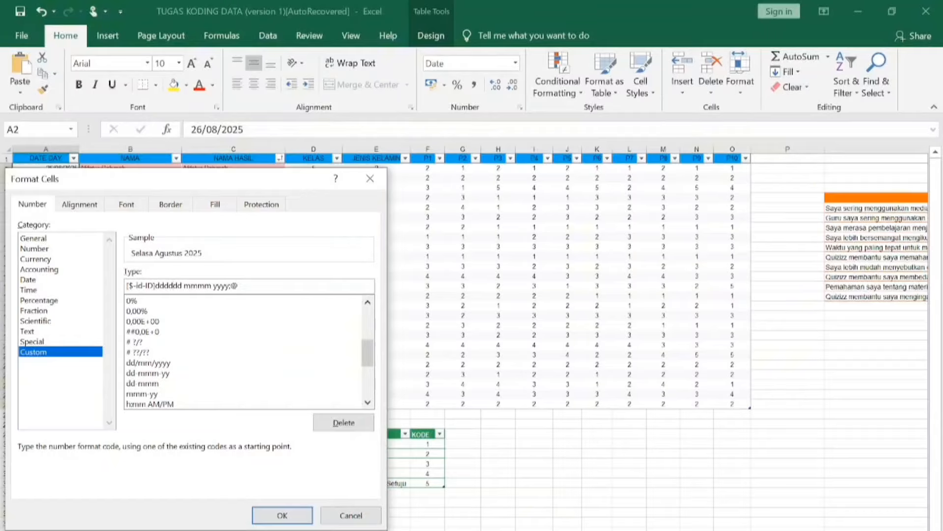
pyautogui.write(',')
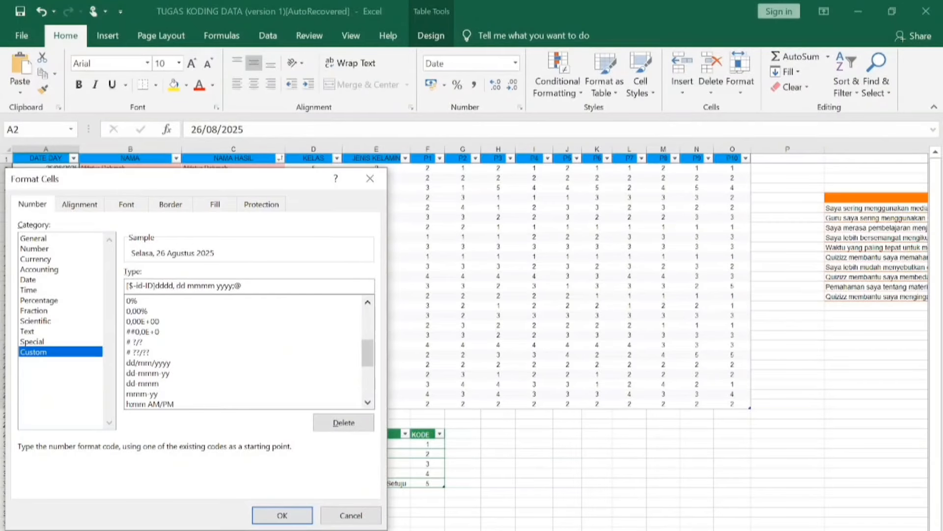
pyautogui.click(289, 514)
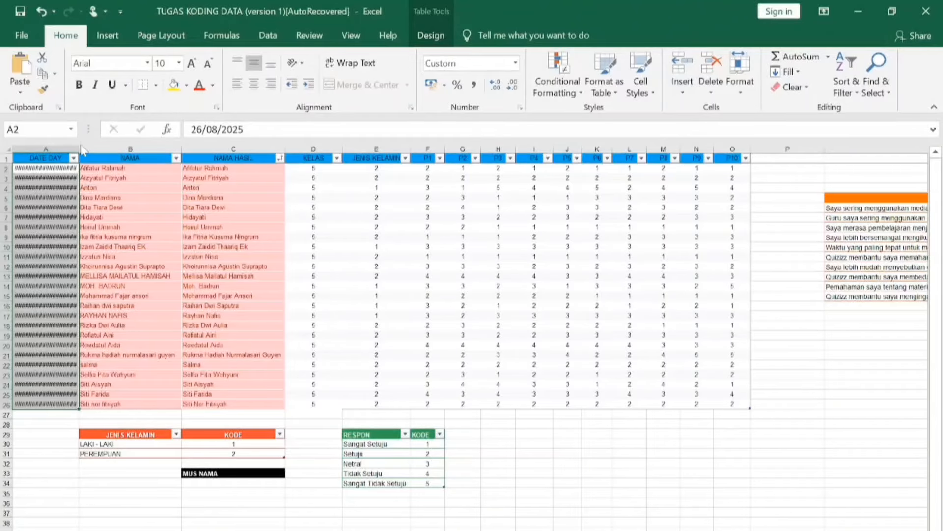
pyautogui.moveTo(78, 146); pyautogui.dragTo(112, 151)
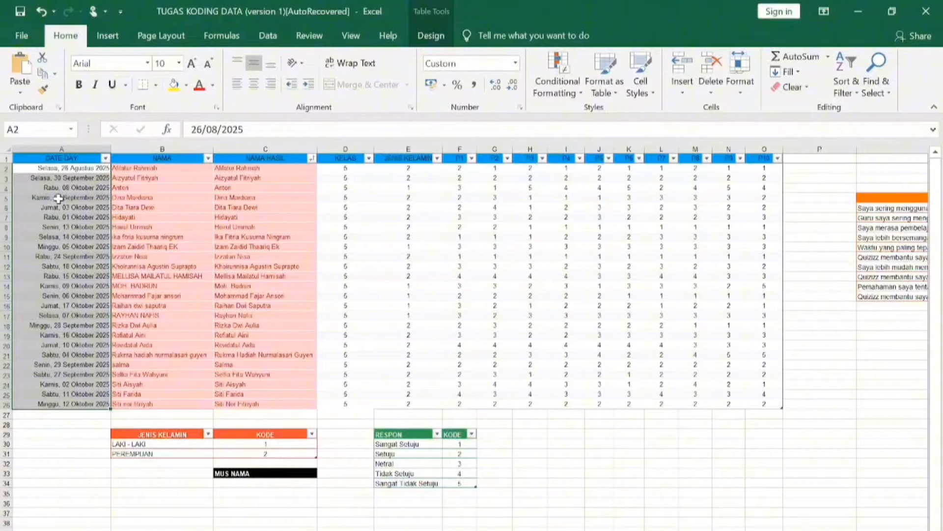
# Step: Insert a table column before DATE DAY and set its header to NO
pyautogui.click(55, 197)
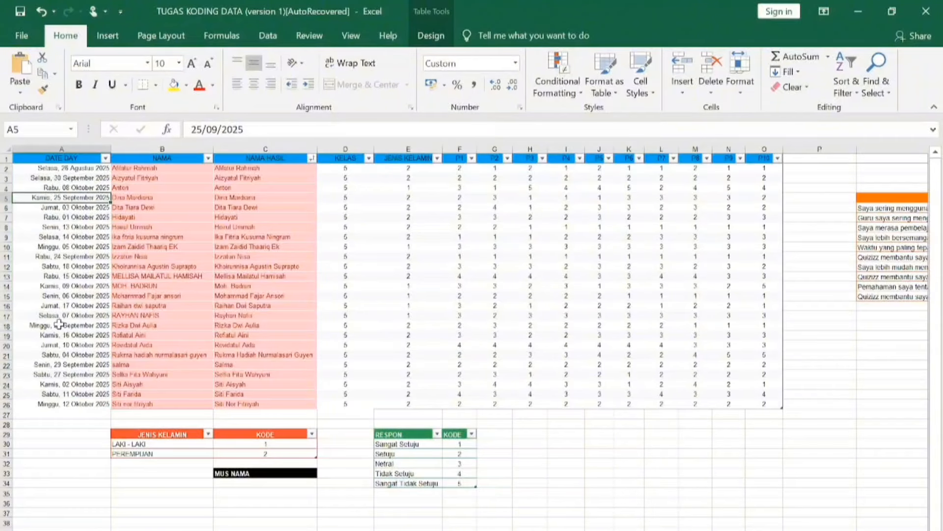
pyautogui.click(39, 172)
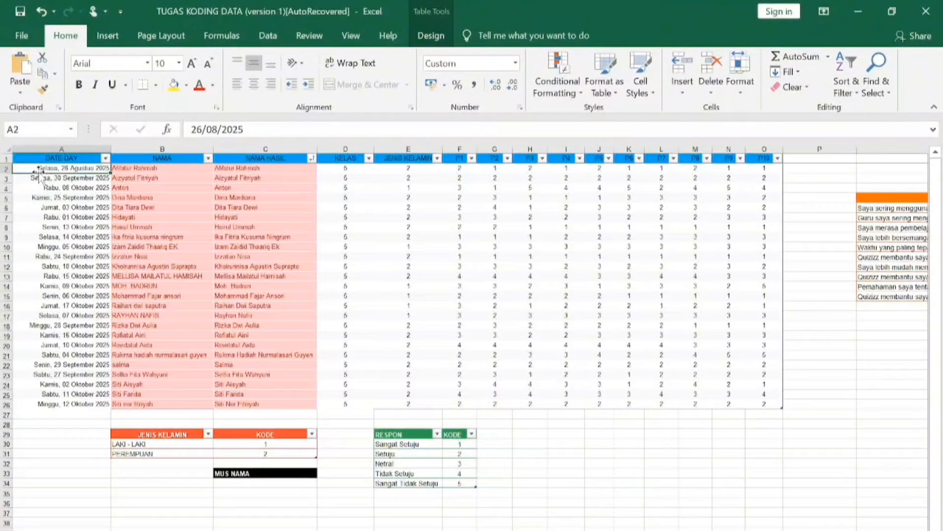
pyautogui.click(30, 159)
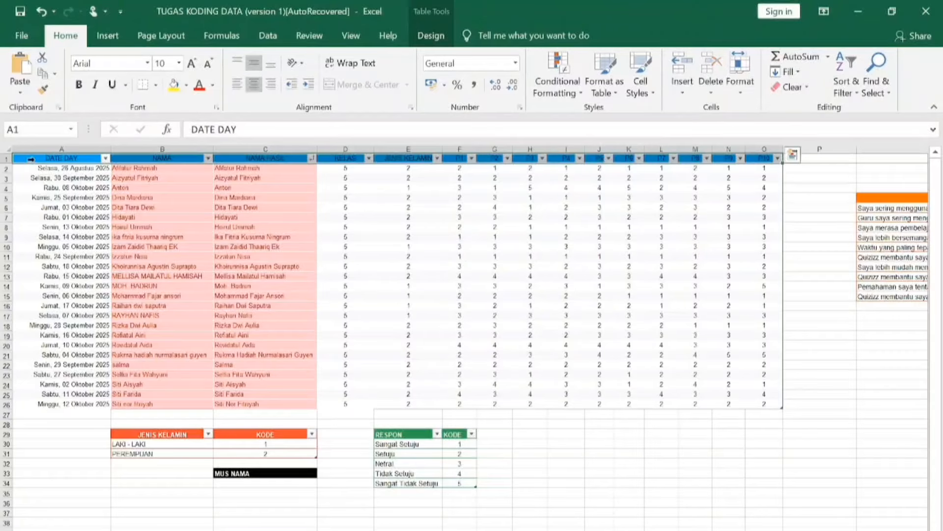
pyautogui.click(38, 168)
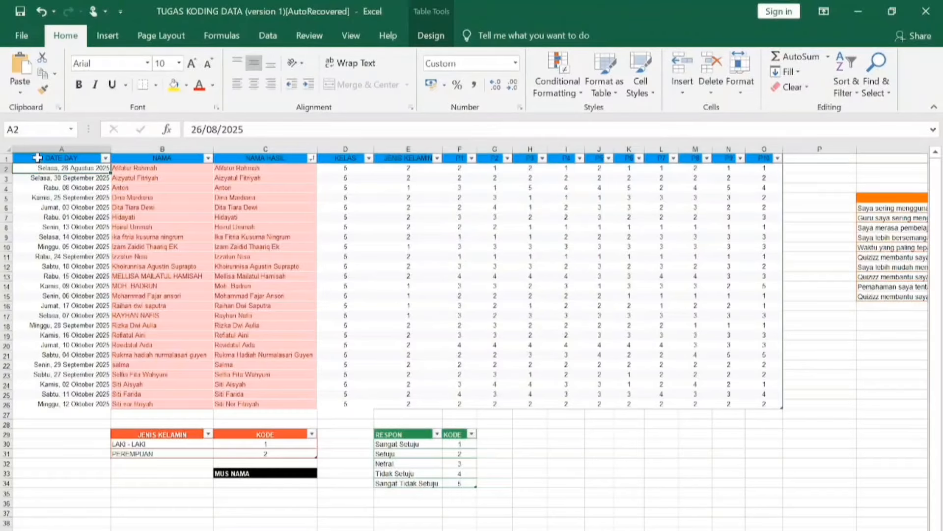
pyautogui.moveTo(38, 159); pyautogui.dragTo(49, 401)
pyautogui.rightClick(49, 401)
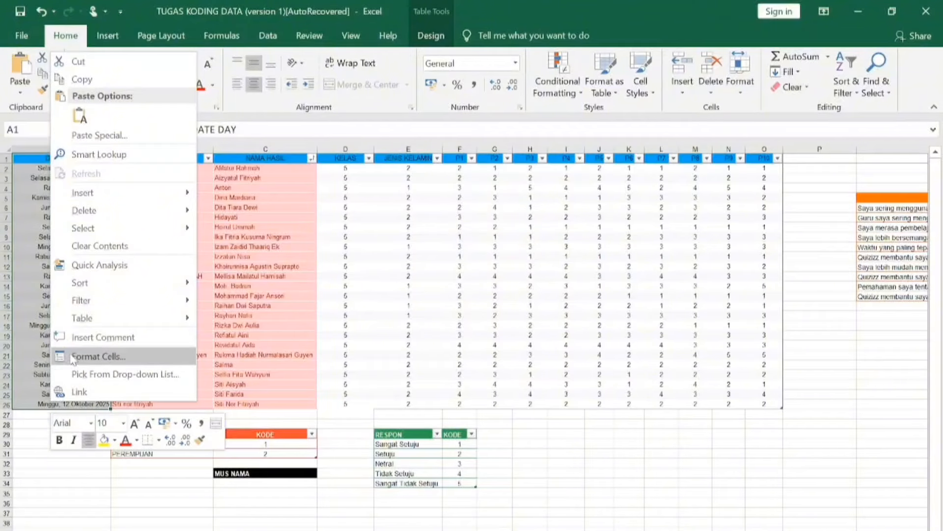
pyautogui.moveTo(96, 188)
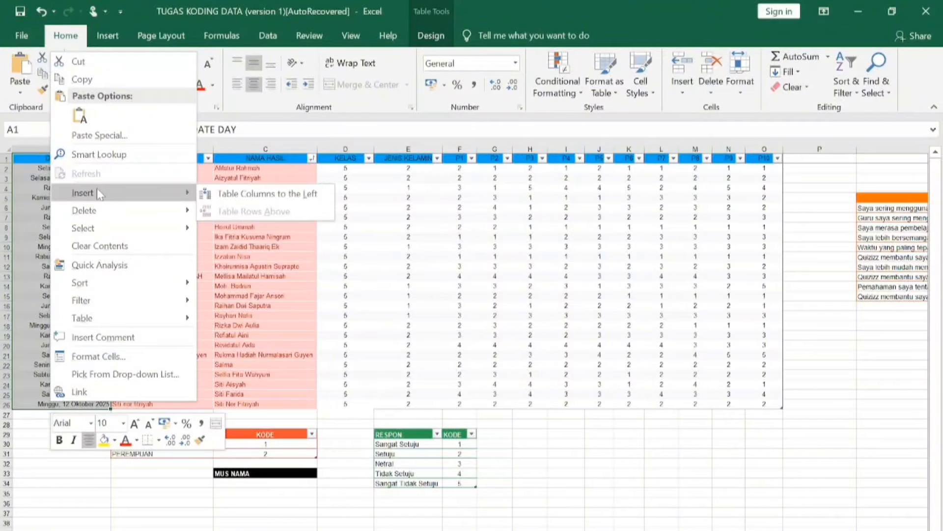
pyautogui.click(211, 195)
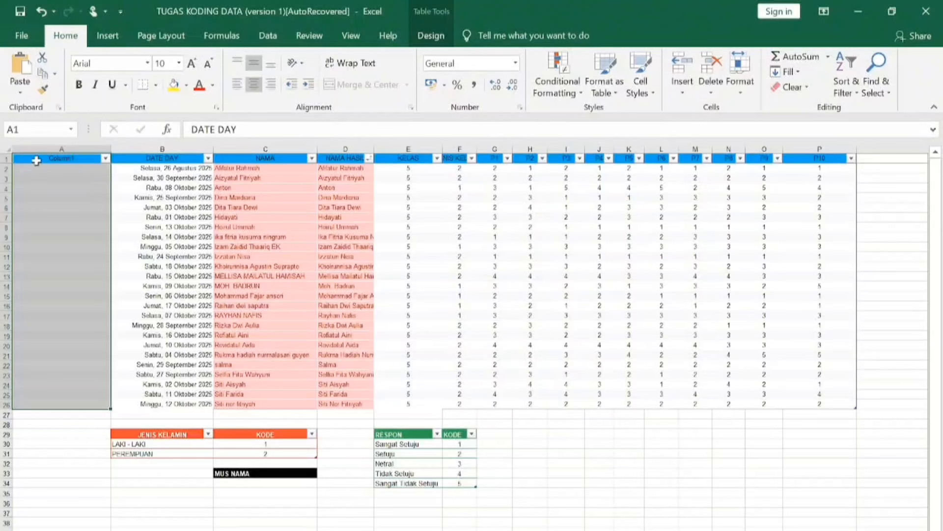
pyautogui.click(56, 159)
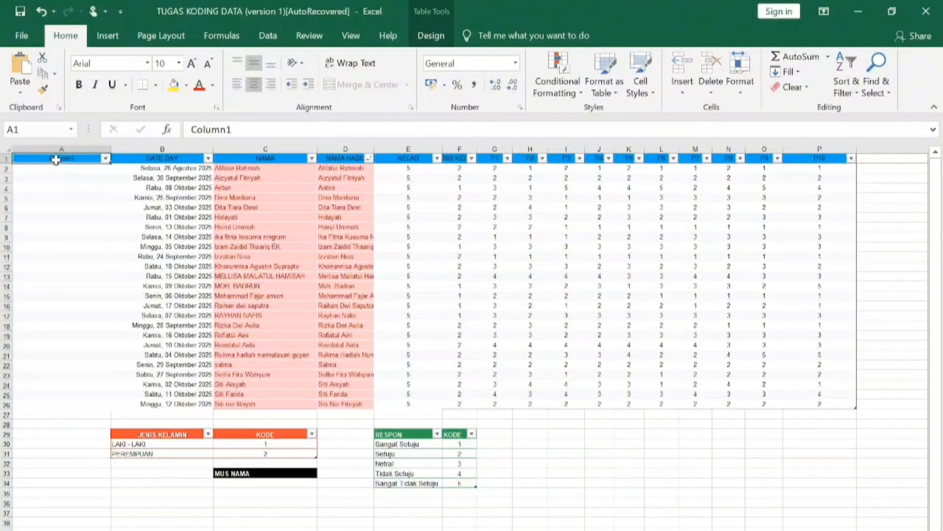
pyautogui.press('BackSpace')
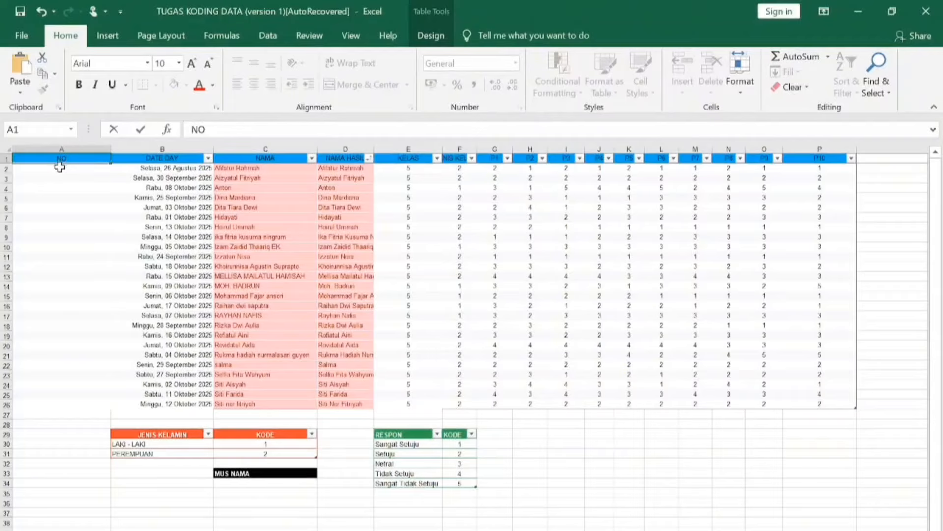
# Step: Format cells A2:A26 of the NO column as Number with 0 decimal places
pyautogui.moveTo(59, 169); pyautogui.dragTo(70, 405)
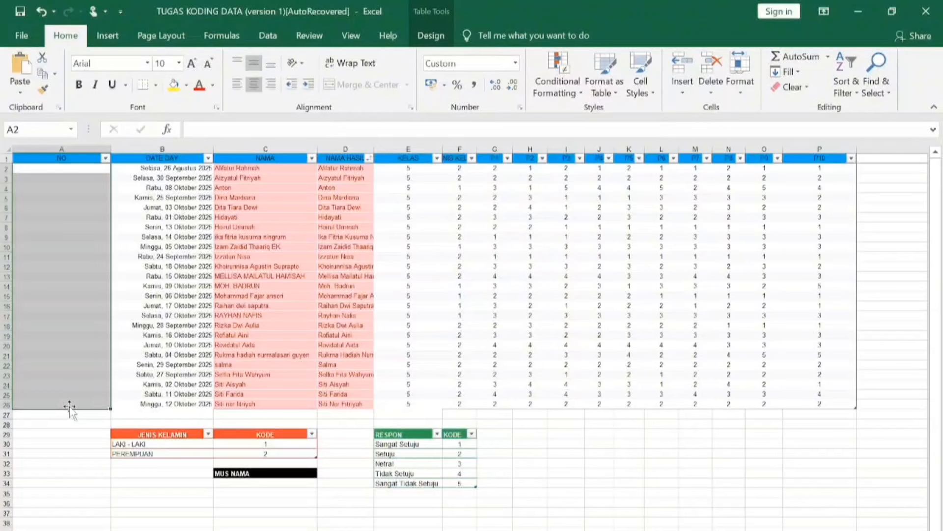
pyautogui.rightClick(71, 405)
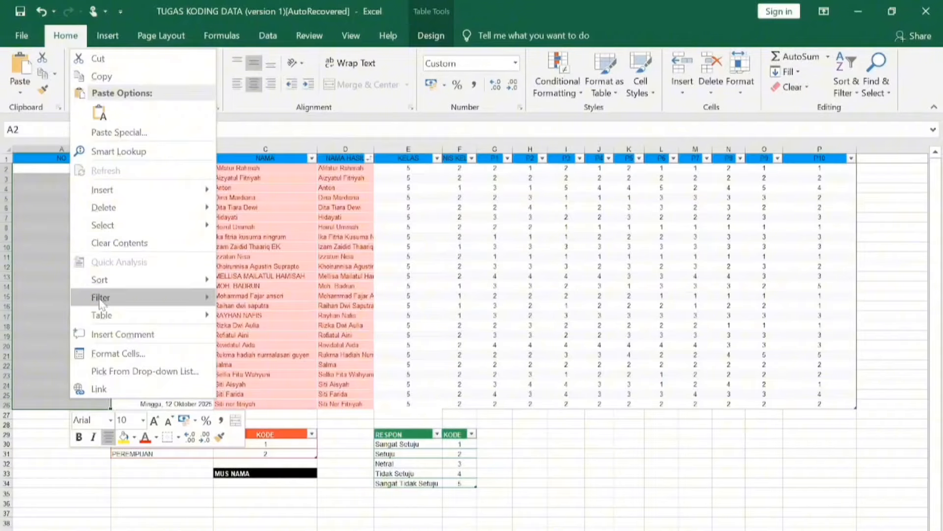
pyautogui.moveTo(101, 299)
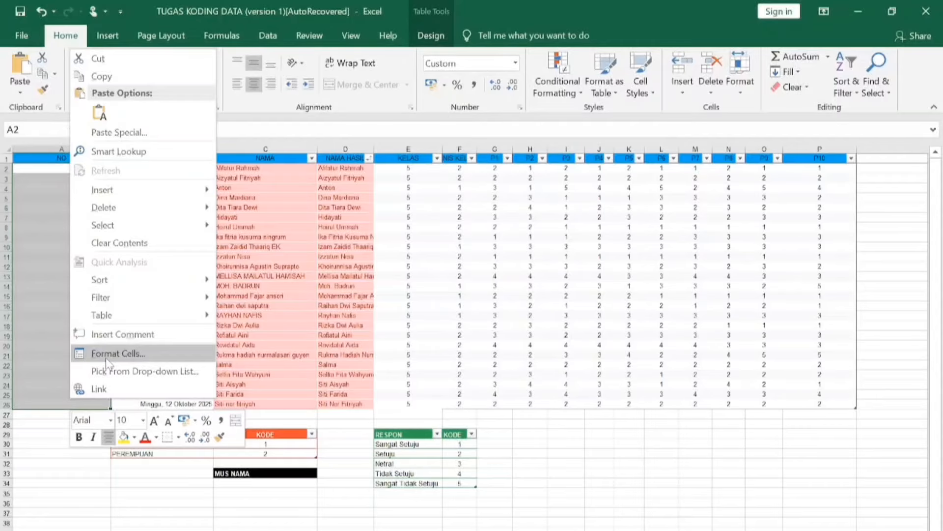
pyautogui.click(106, 358)
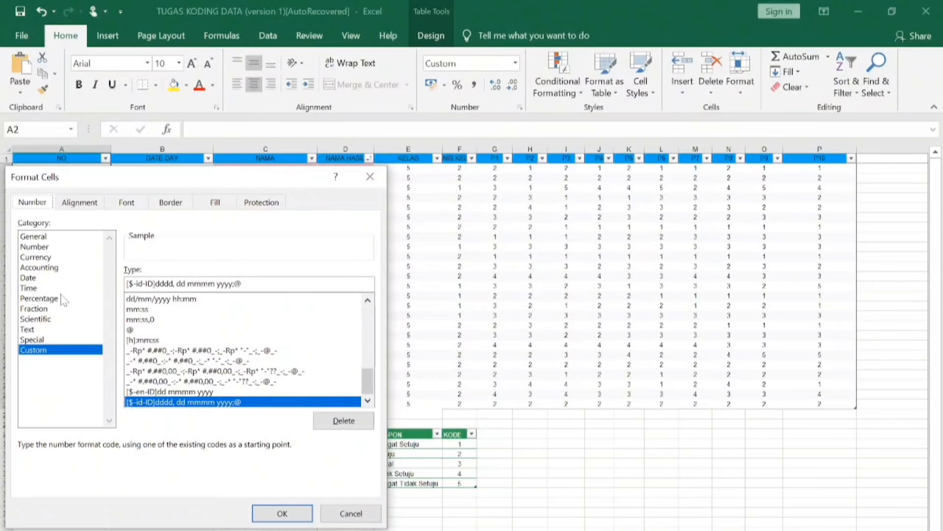
pyautogui.click(56, 238)
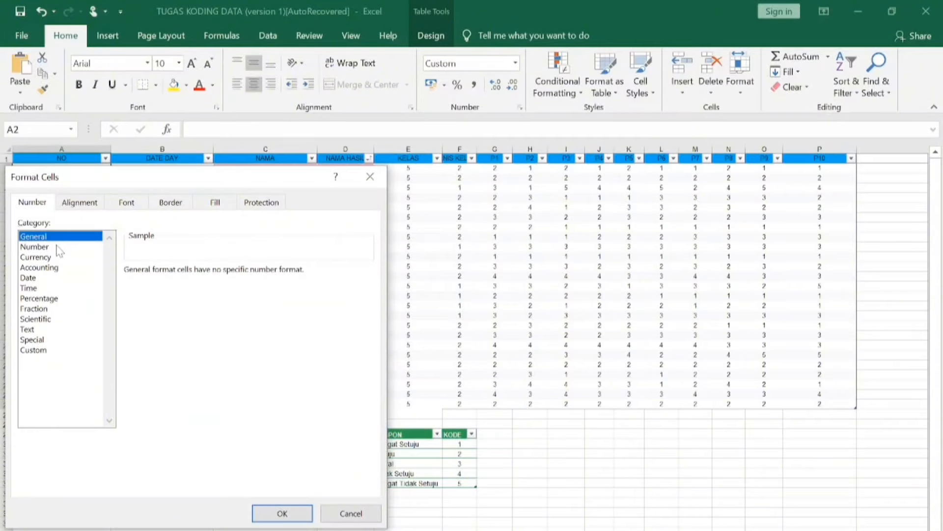
pyautogui.click(59, 249)
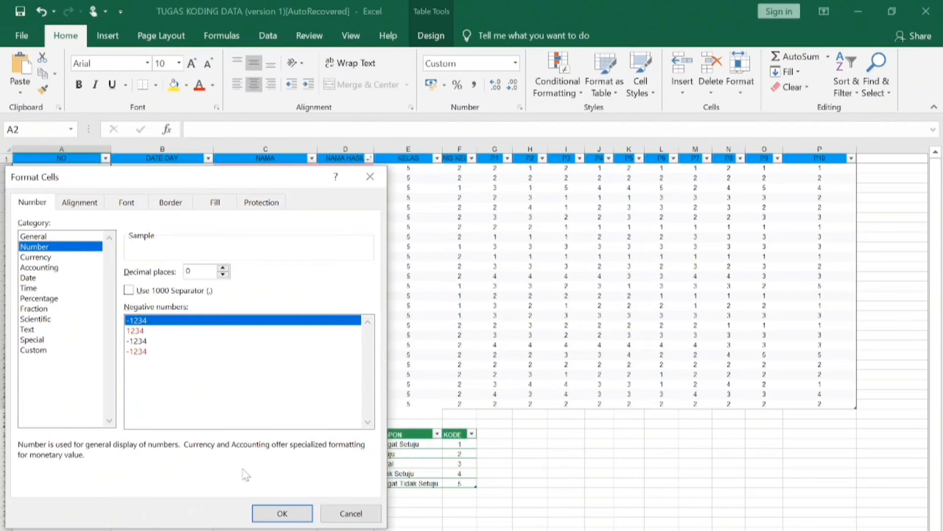
pyautogui.click(282, 520)
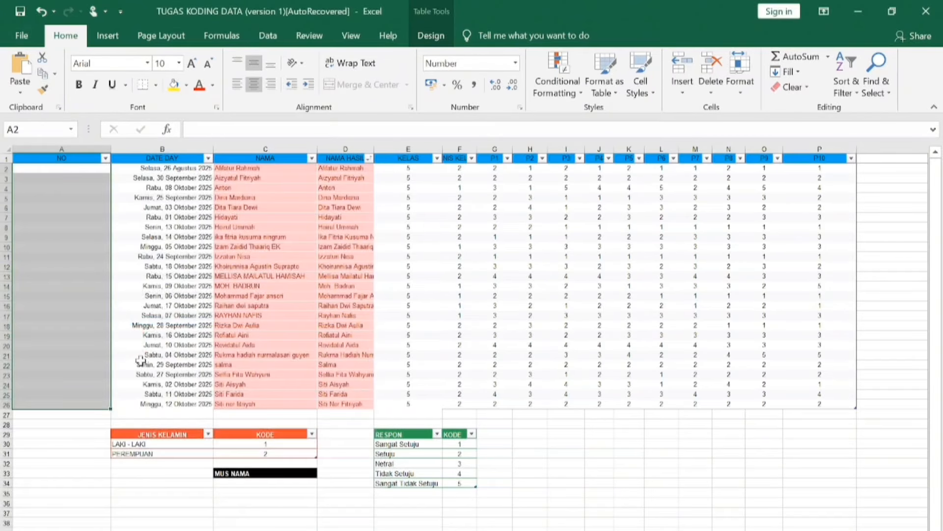
# Step: Enter 1 and 2 in A2 and A3 of the NO column and fill the series down to 25 in A26
pyautogui.click(71, 177)
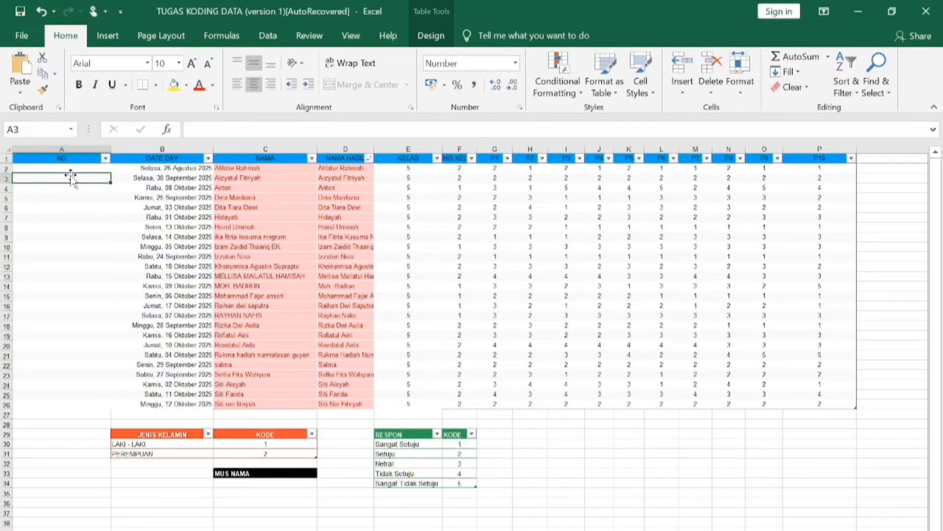
pyautogui.click(71, 168)
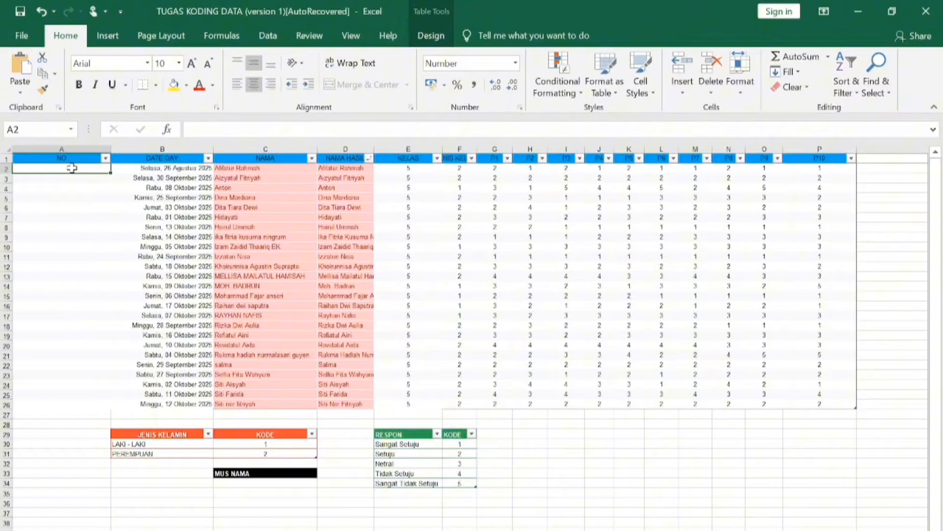
pyautogui.write('1')
pyautogui.press('Return')
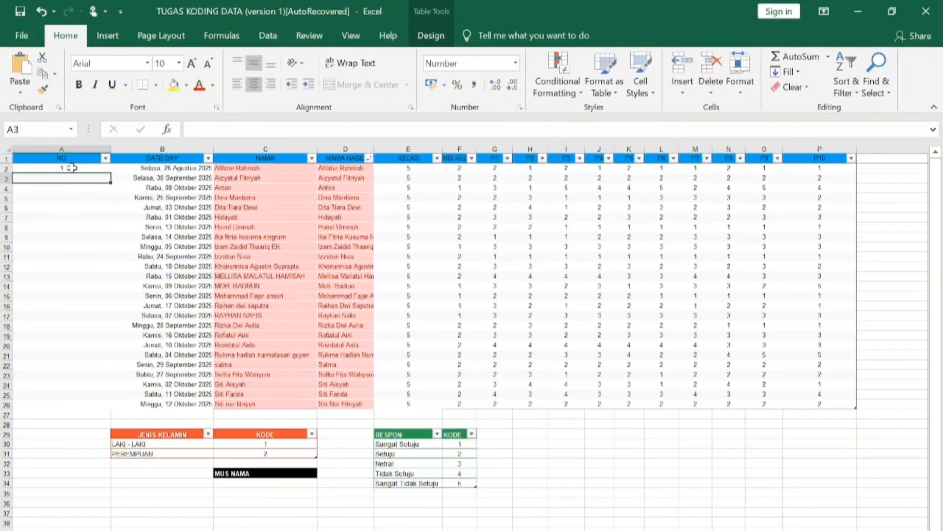
pyautogui.write('2')
pyautogui.press('Return')
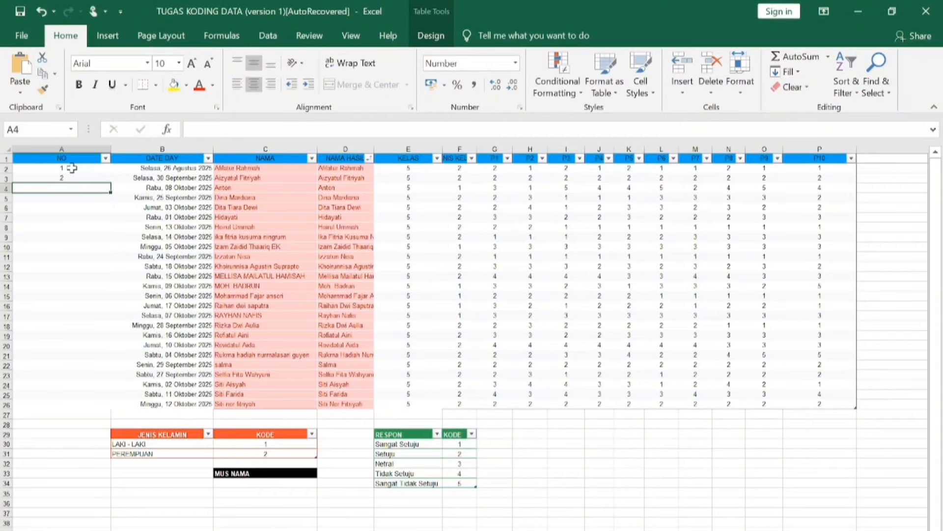
pyautogui.click(72, 168)
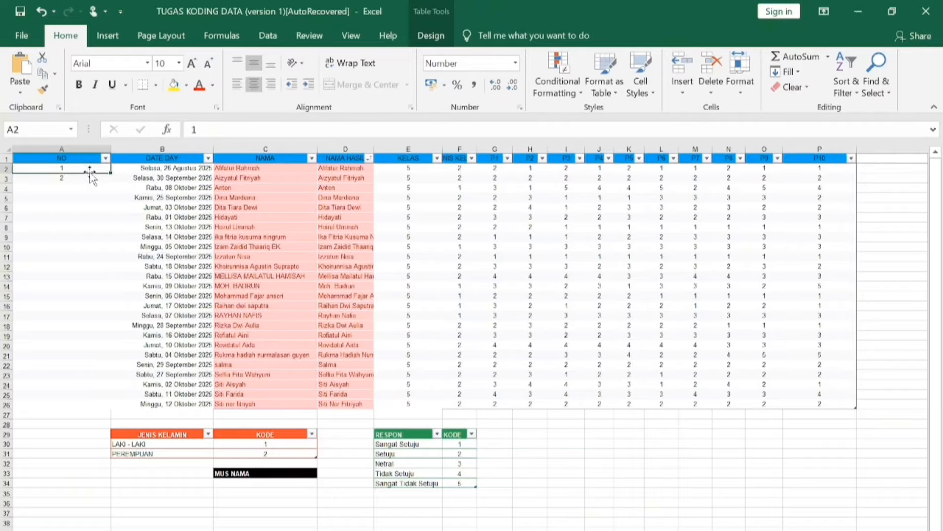
pyautogui.moveTo(90, 168); pyautogui.dragTo(88, 177)
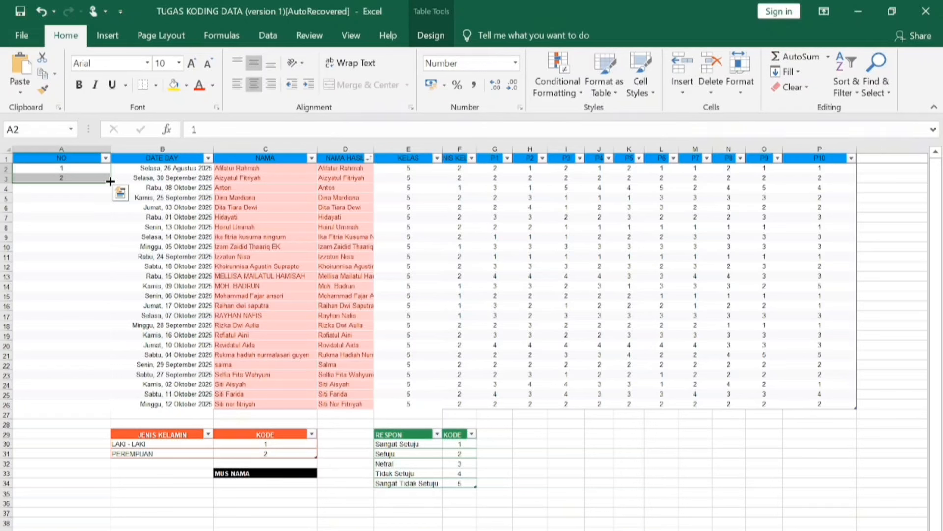
pyautogui.moveTo(110, 182); pyautogui.dragTo(115, 414)
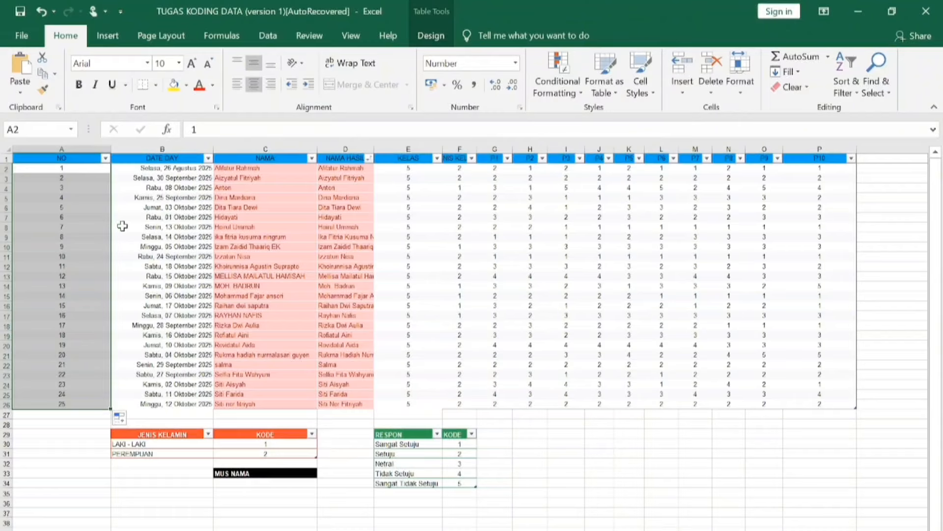
pyautogui.click(121, 226)
# Step: Narrow the NO column to fit its header and row numbers
pyautogui.click(88, 178)
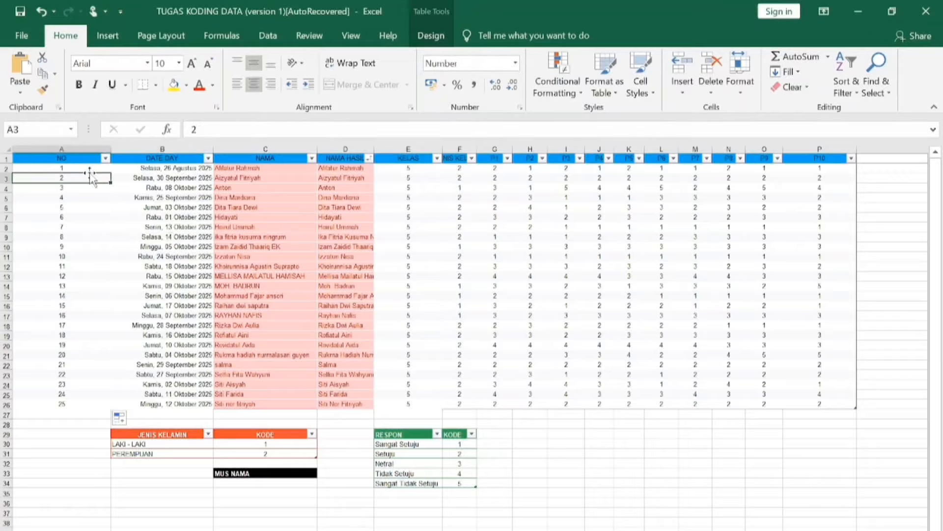
pyautogui.click(95, 160)
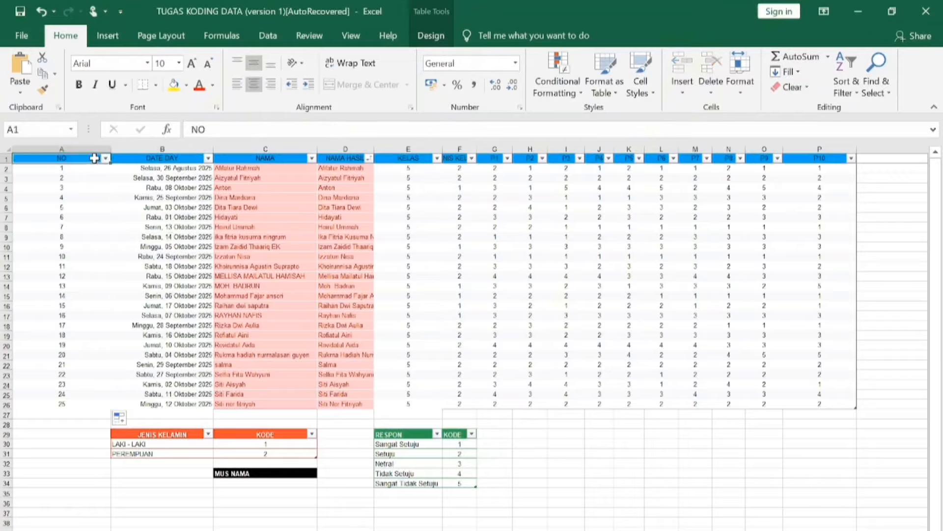
pyautogui.moveTo(95, 159); pyautogui.dragTo(109, 409)
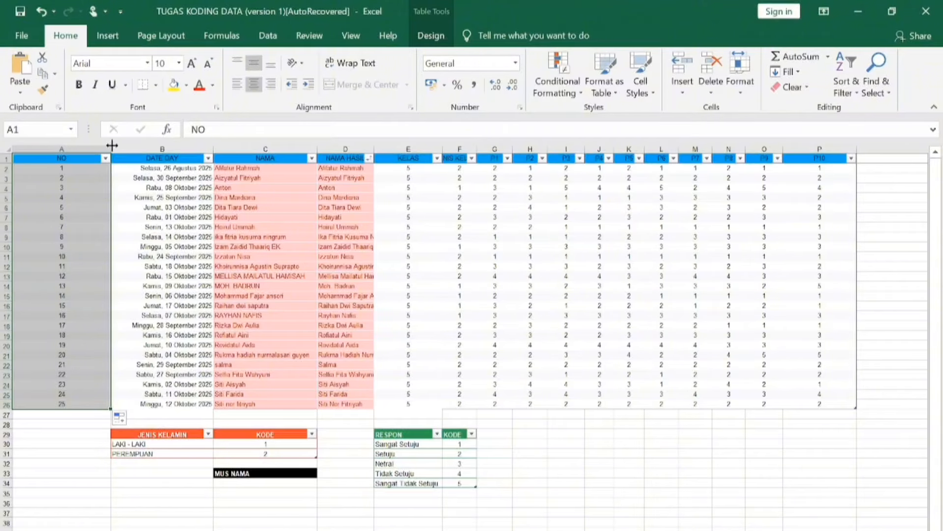
pyautogui.moveTo(109, 150); pyautogui.dragTo(41, 147)
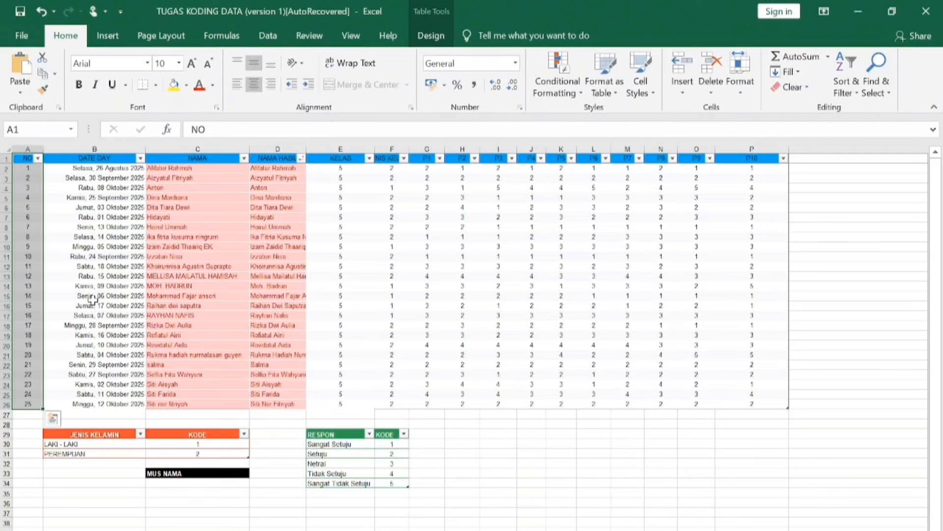
pyautogui.click(92, 298)
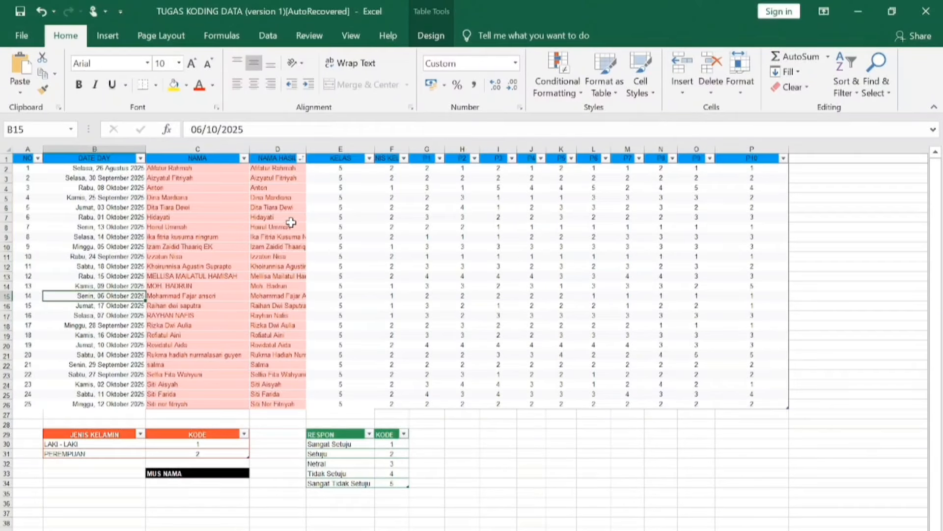
# Step: Widen the NAMA HASIL column so that its header and the full names fit
pyautogui.click(291, 224)
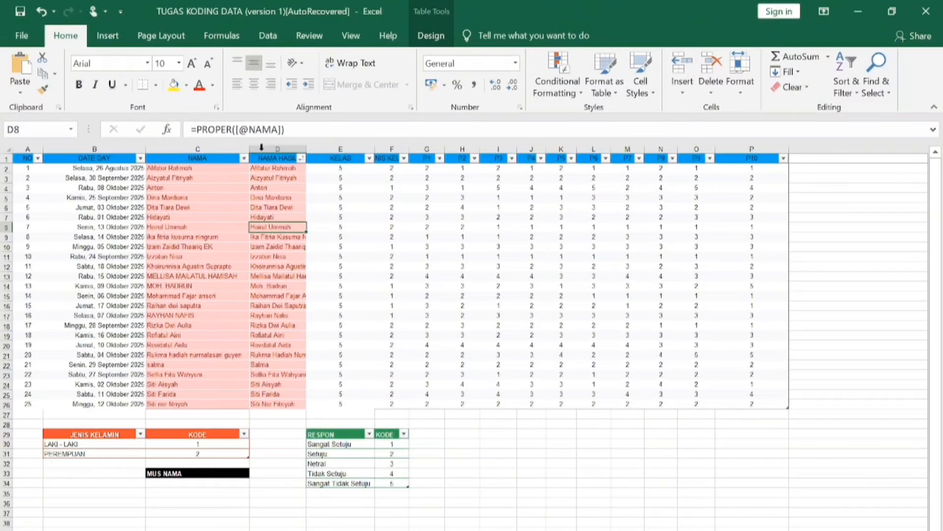
pyautogui.moveTo(307, 147); pyautogui.dragTo(366, 151)
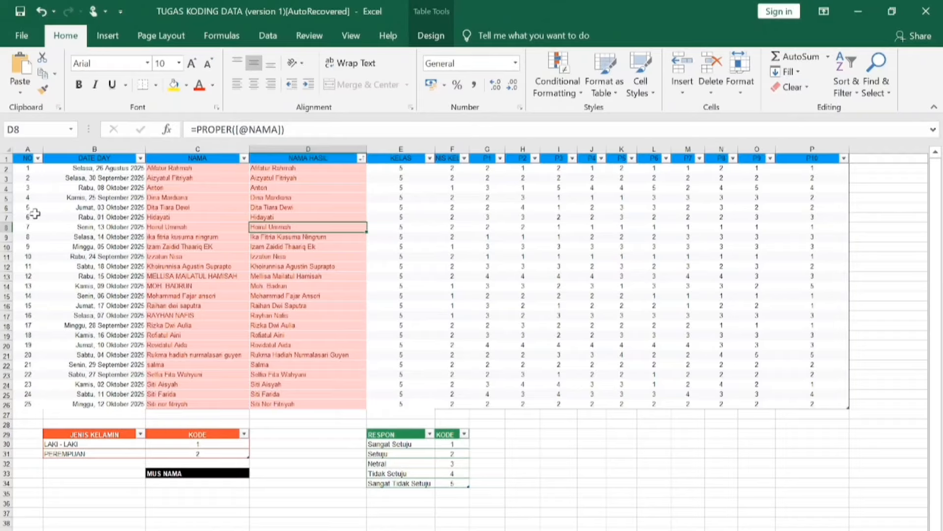
pyautogui.click(312, 305)
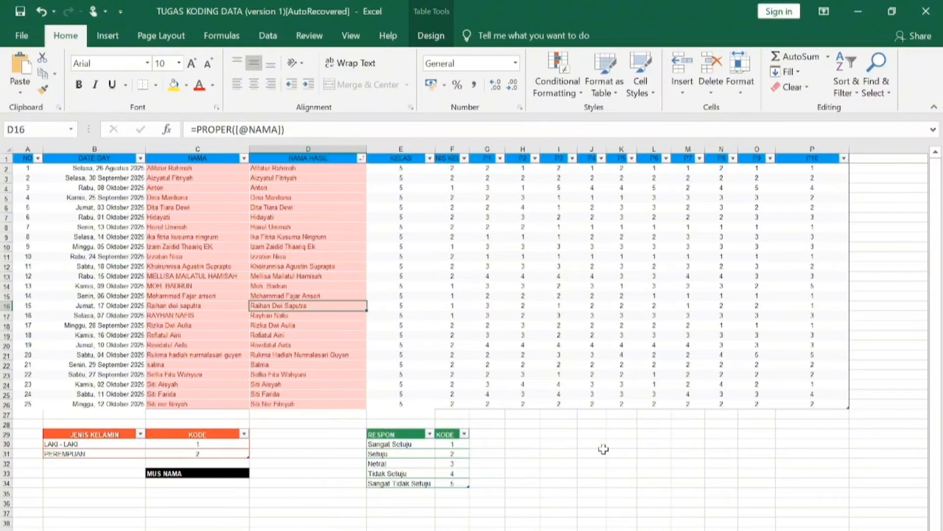
# Step: Narrow the empty column Q and widen the PERTANYAAN column R to fit the full question texts
pyautogui.hscroll(5, 834, 493)
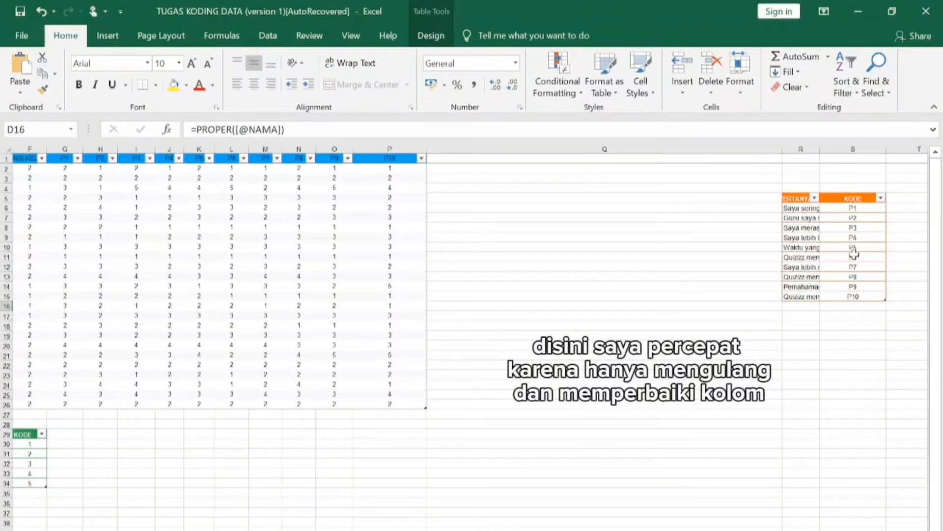
pyautogui.moveTo(782, 153); pyautogui.dragTo(554, 160)
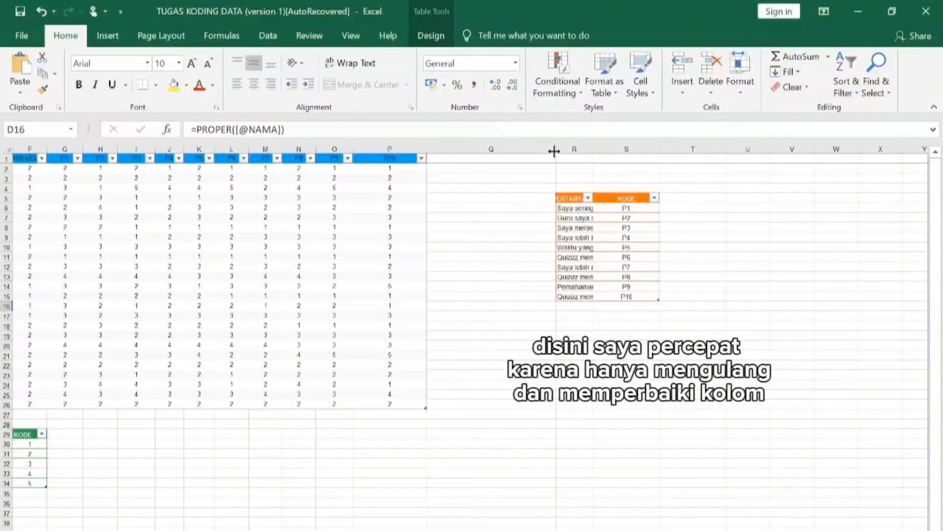
pyautogui.moveTo(551, 152); pyautogui.dragTo(847, 150)
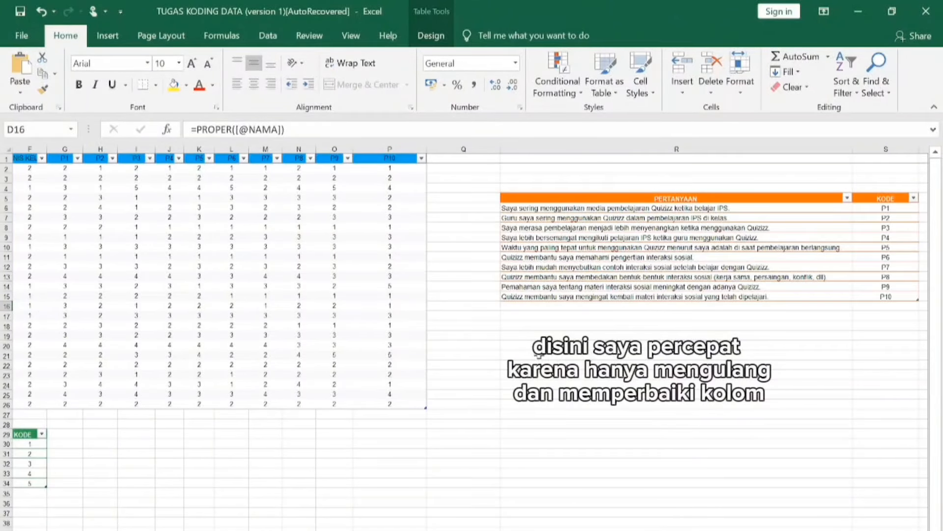
# Step: Widen the JENIS KELAMIN column F in the main table so its full header fits
pyautogui.hscroll(-5, 470, 337)
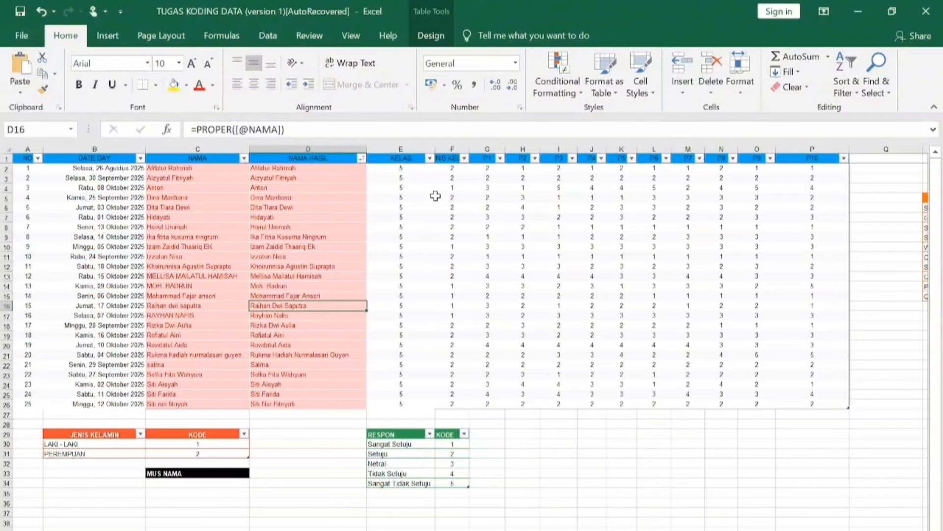
pyautogui.click(450, 159)
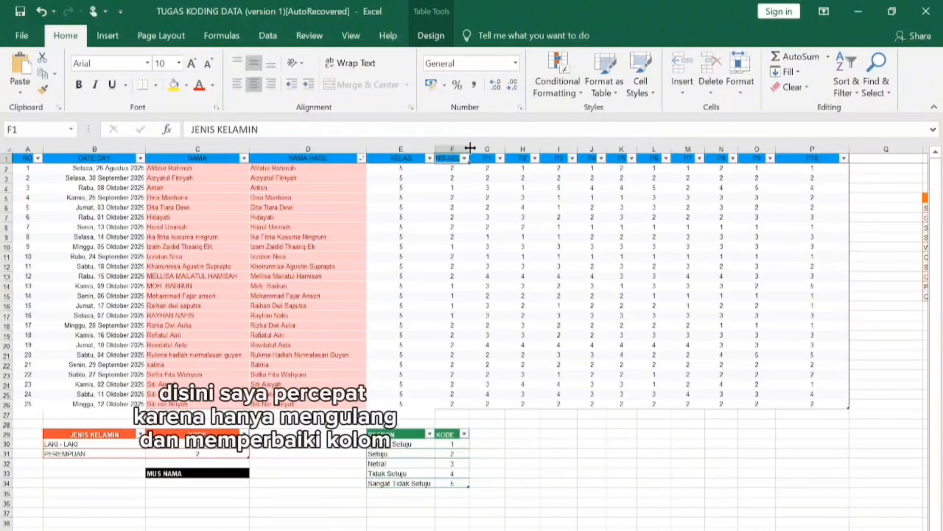
pyautogui.moveTo(469, 149); pyautogui.dragTo(512, 145)
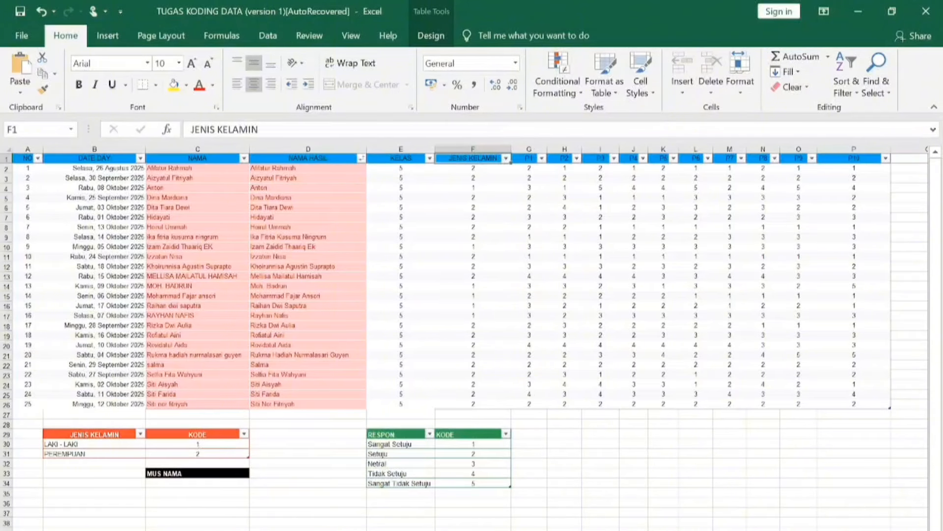
# Step: Review the coded questionnaire table and the PERTANYAAN code table across the sheet
pyautogui.hscroll(5, 616, 393)
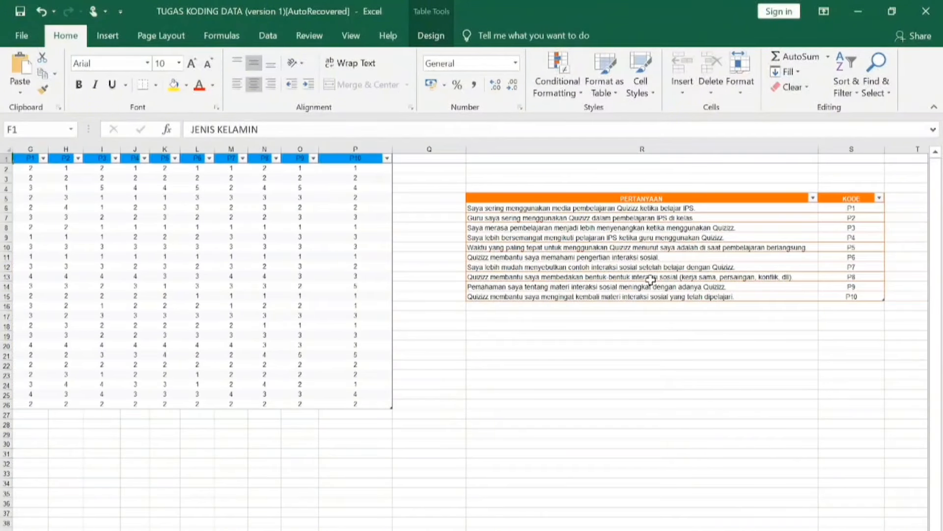
pyautogui.click(824, 328)
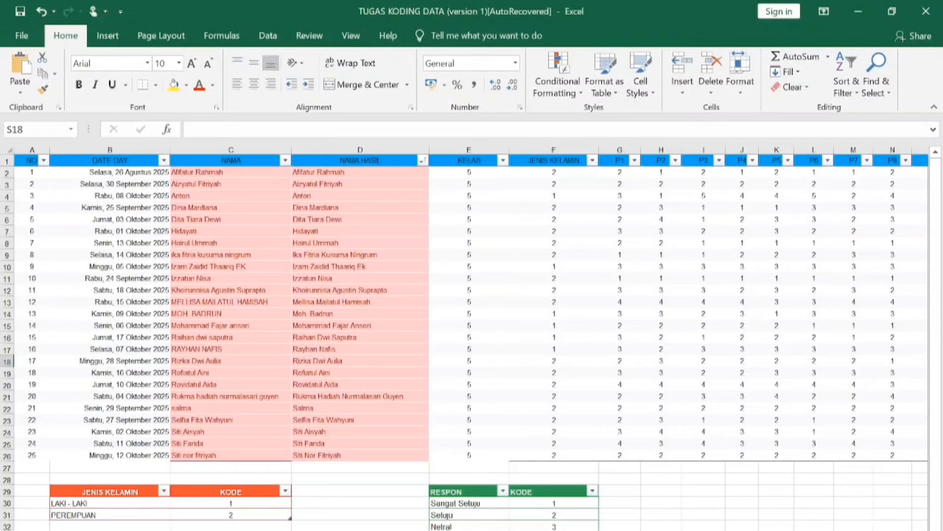
pyautogui.scroll(-1, 464, 339)
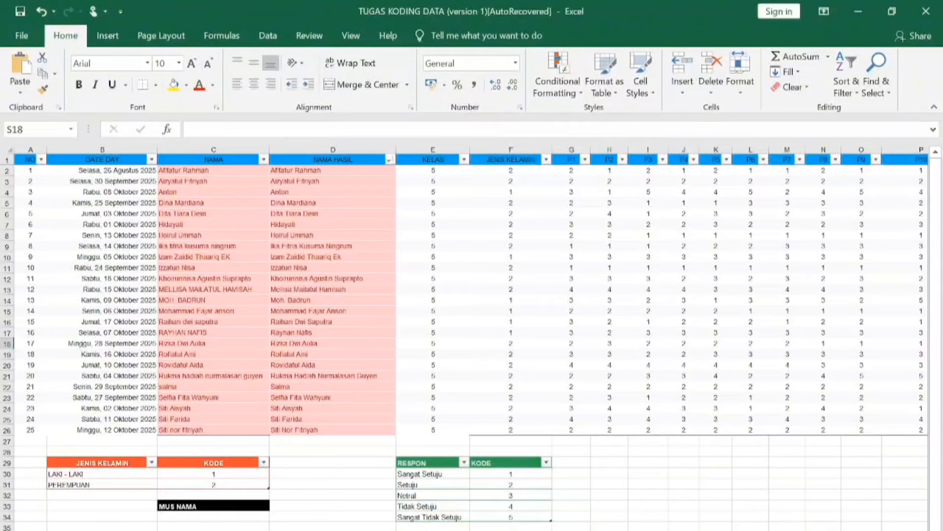
pyautogui.hscroll(6, 472, 295)
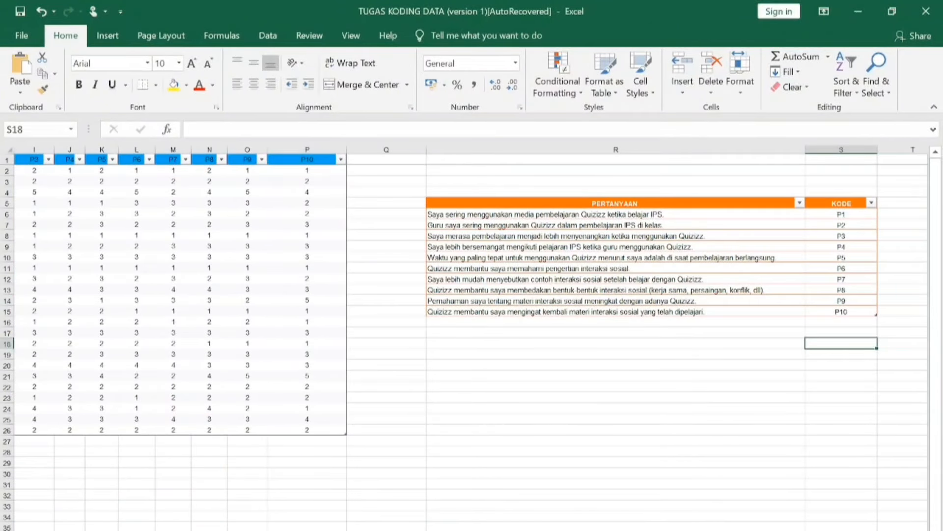
pyautogui.hscroll(-1, 471, 295)
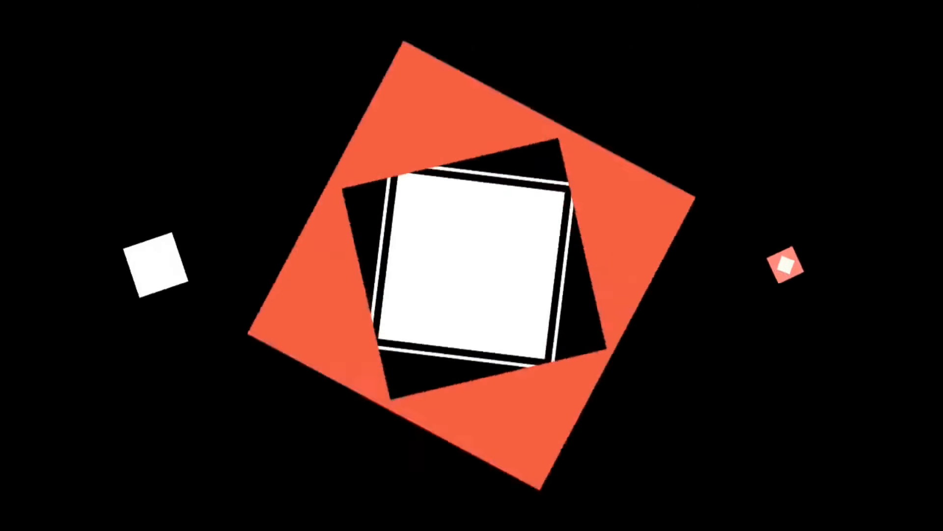